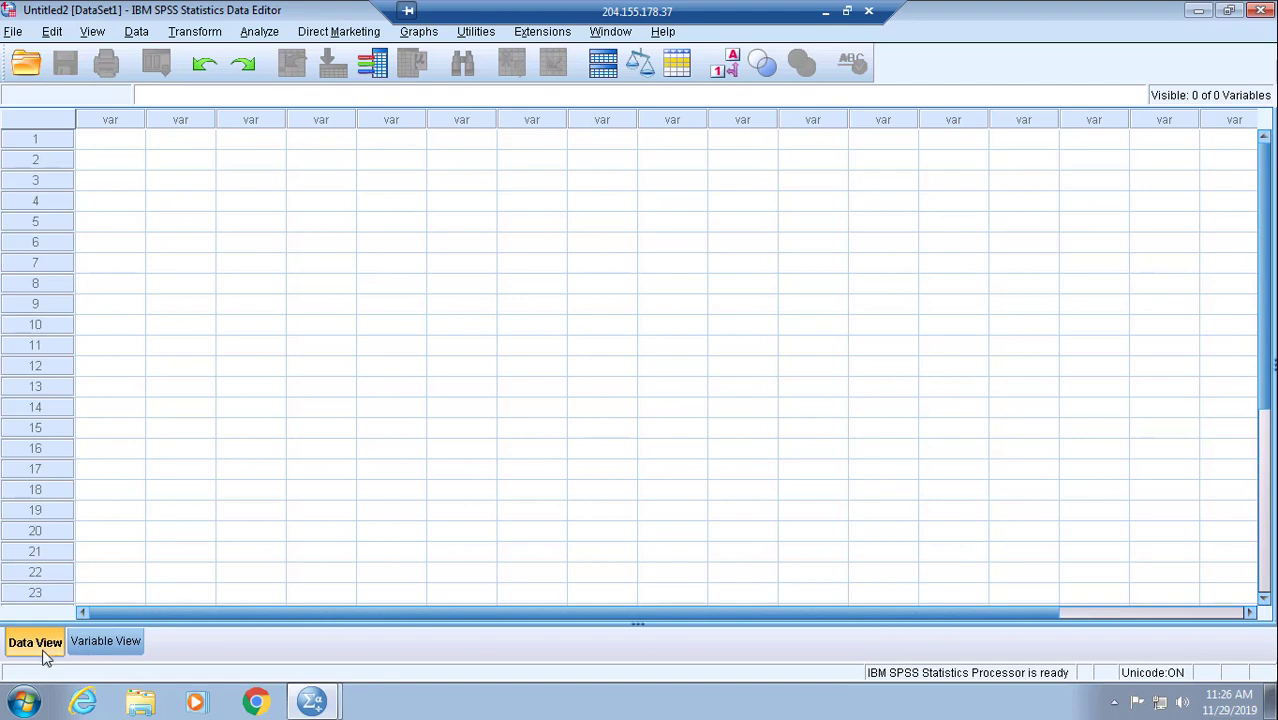
In Variable View, name the first variable Grades, keeping Numeric width 8 with 2 decimals
{"action": "left_click", "coordinate": [108, 643]}
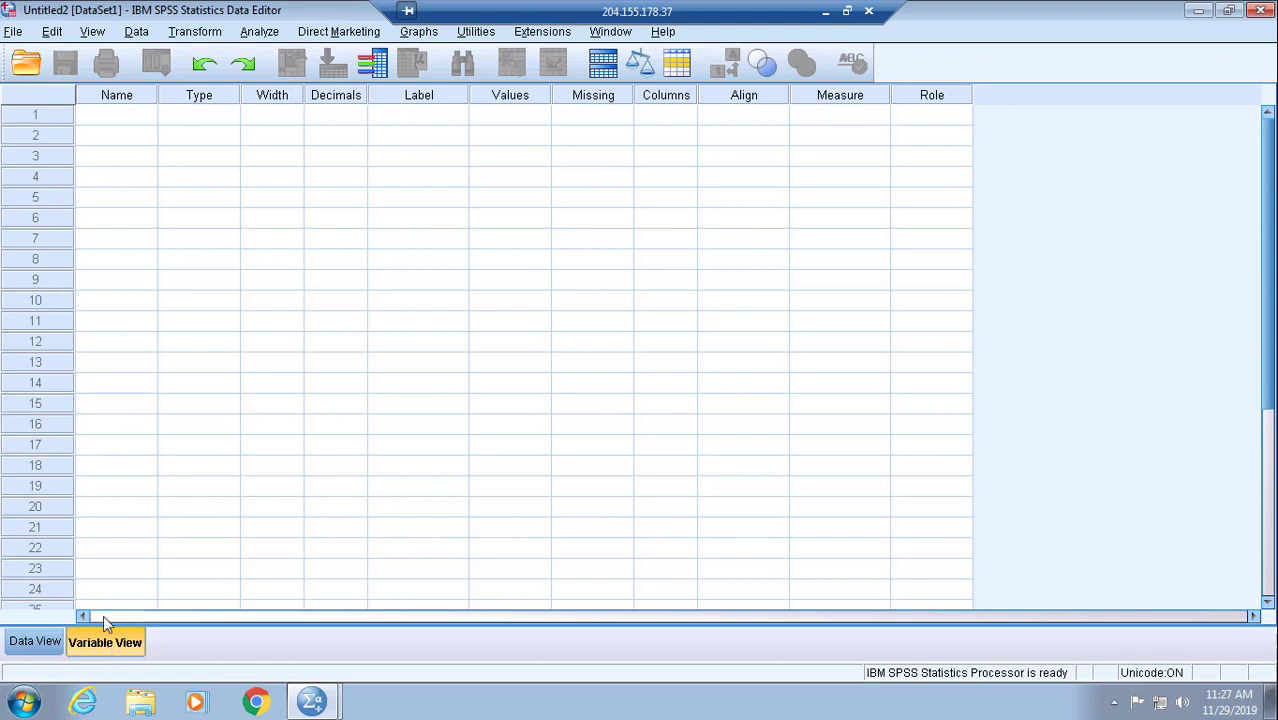
{"action": "left_click", "coordinate": [113, 122]}
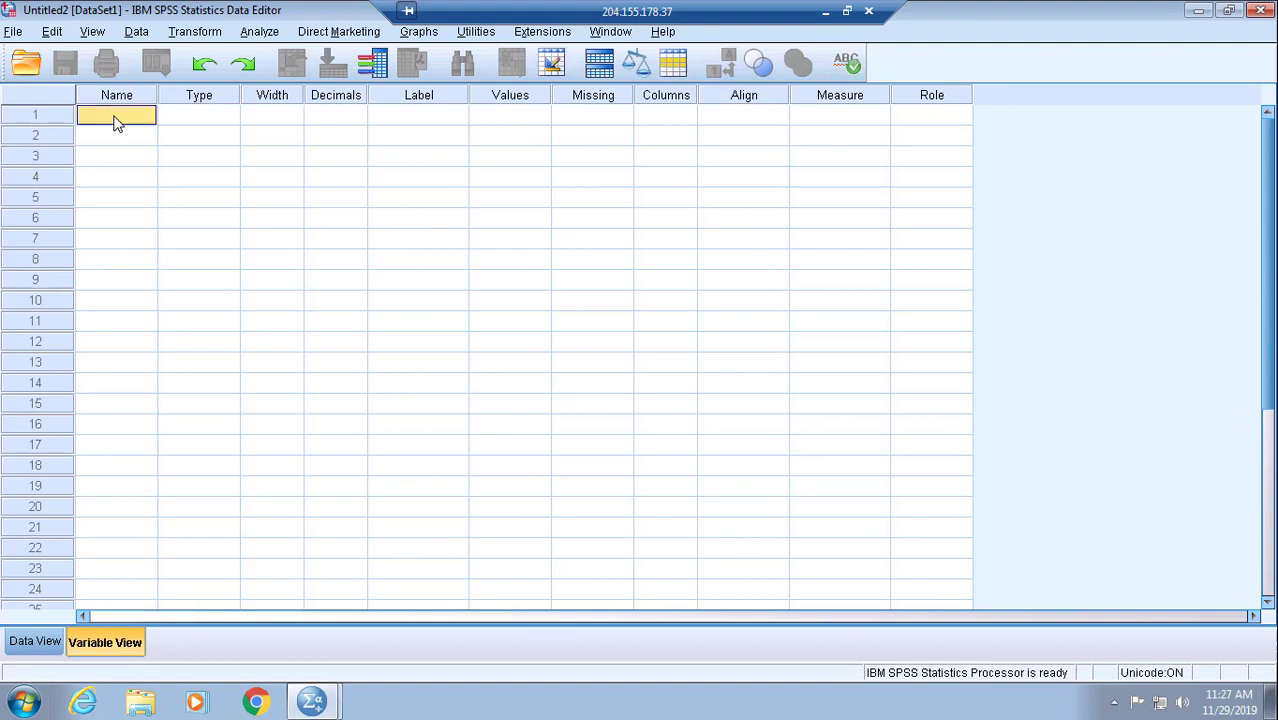
{"action": "type", "text": "Grades"}
{"action": "key", "text": "Return"}
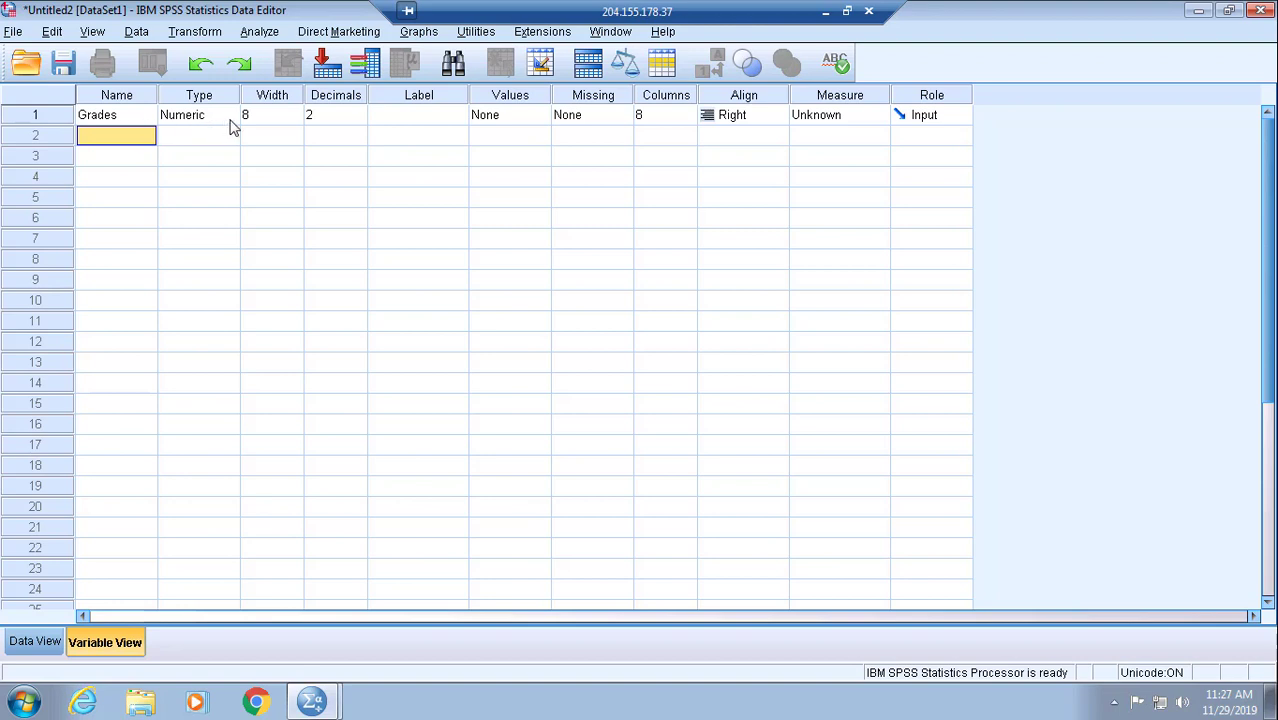
{"action": "left_click", "coordinate": [229, 119]}
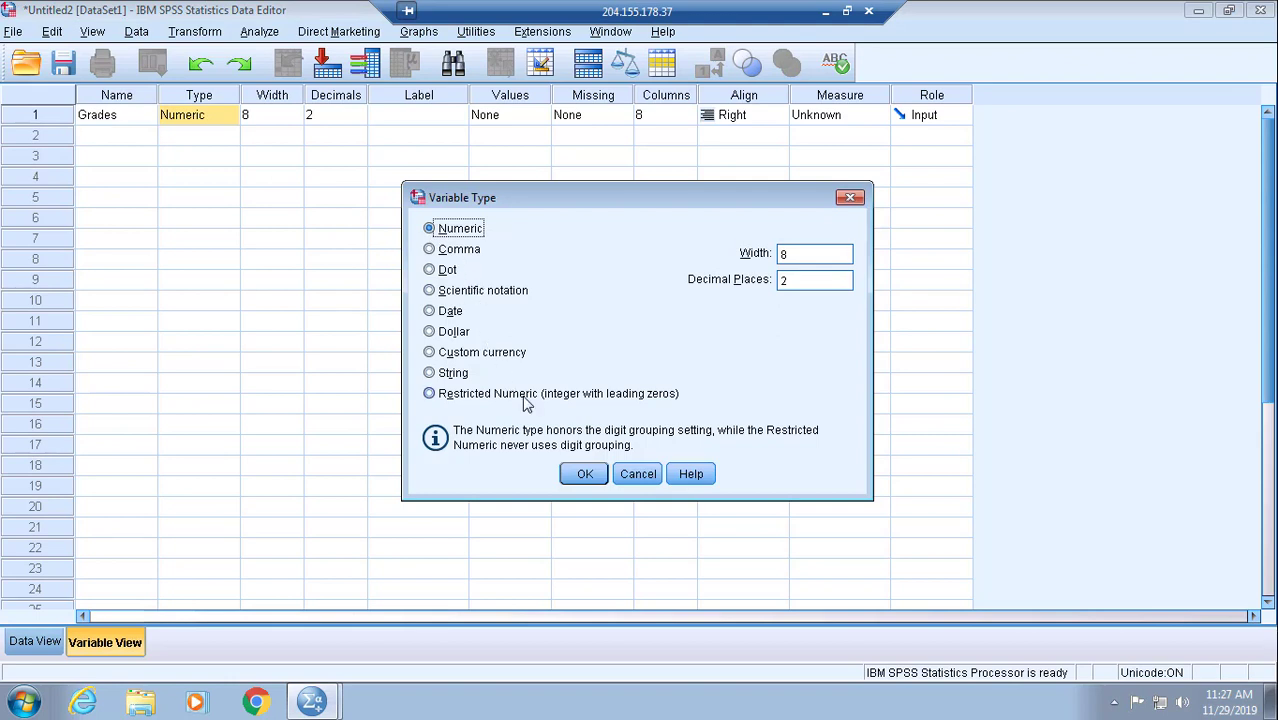
{"action": "left_click", "coordinate": [585, 474]}
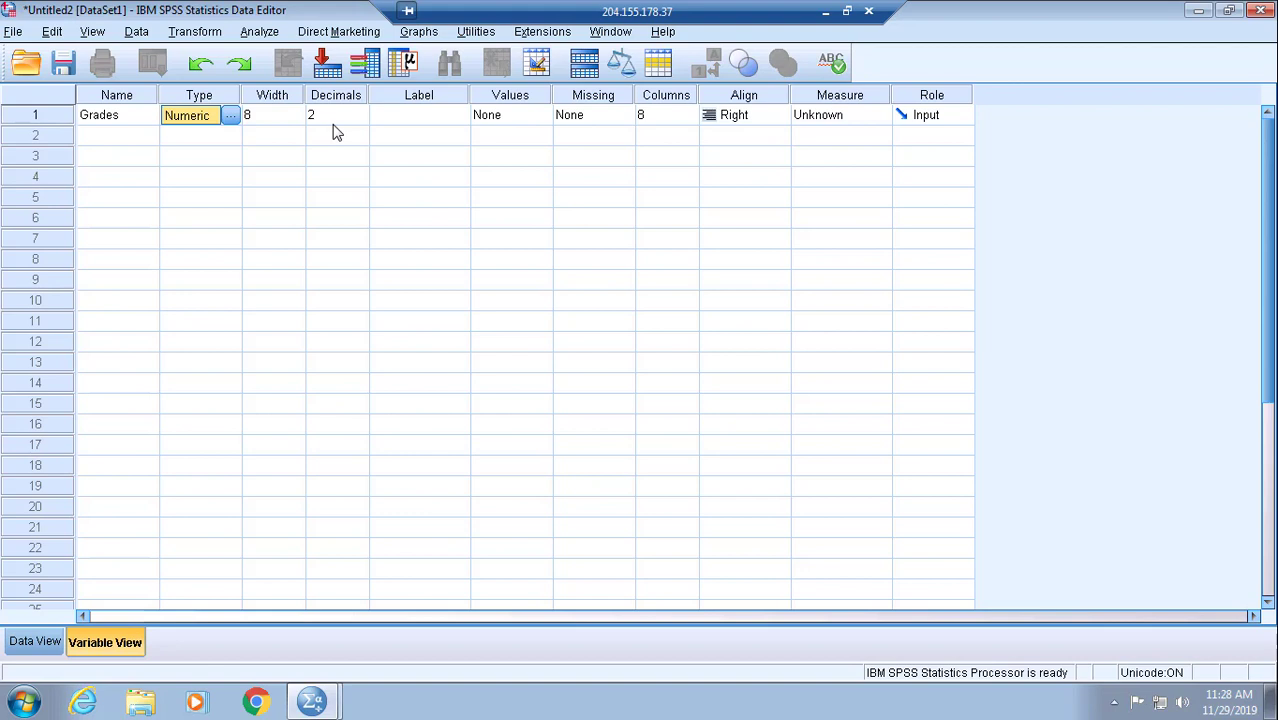
Give the Grades variable the label 'Final Grades'
{"action": "left_click", "coordinate": [416, 119]}
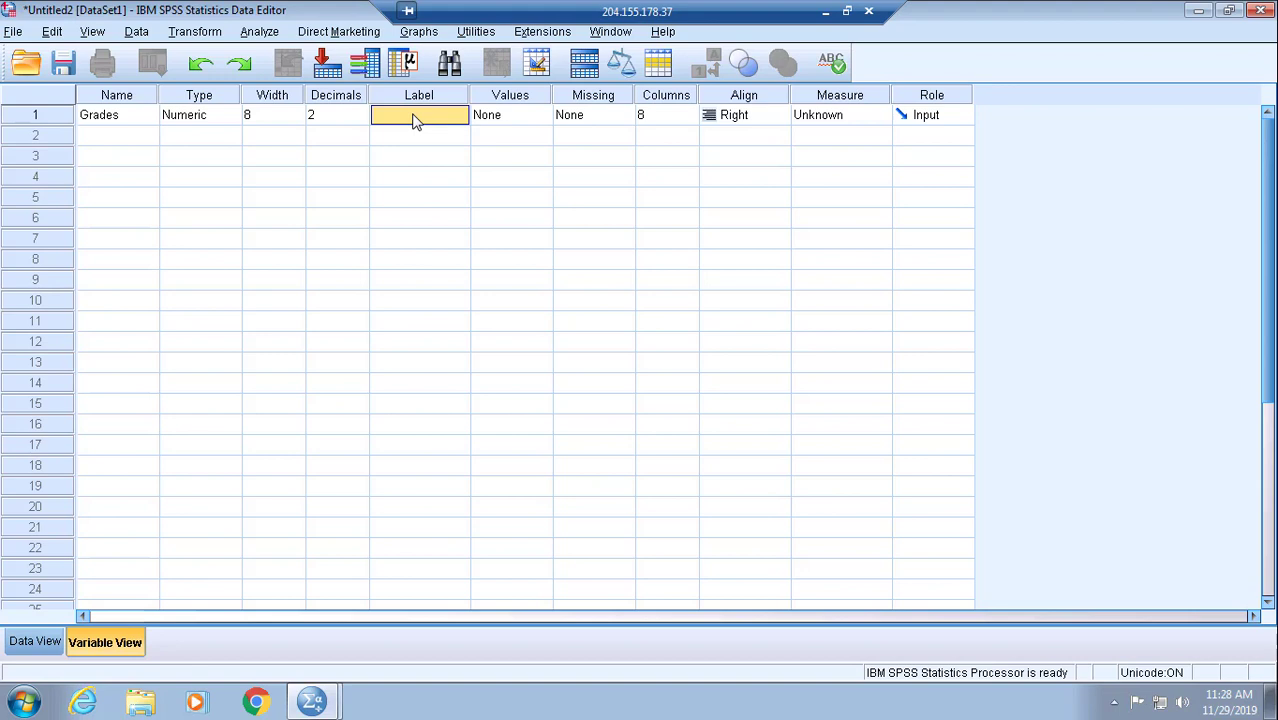
{"action": "type", "text": "F"}
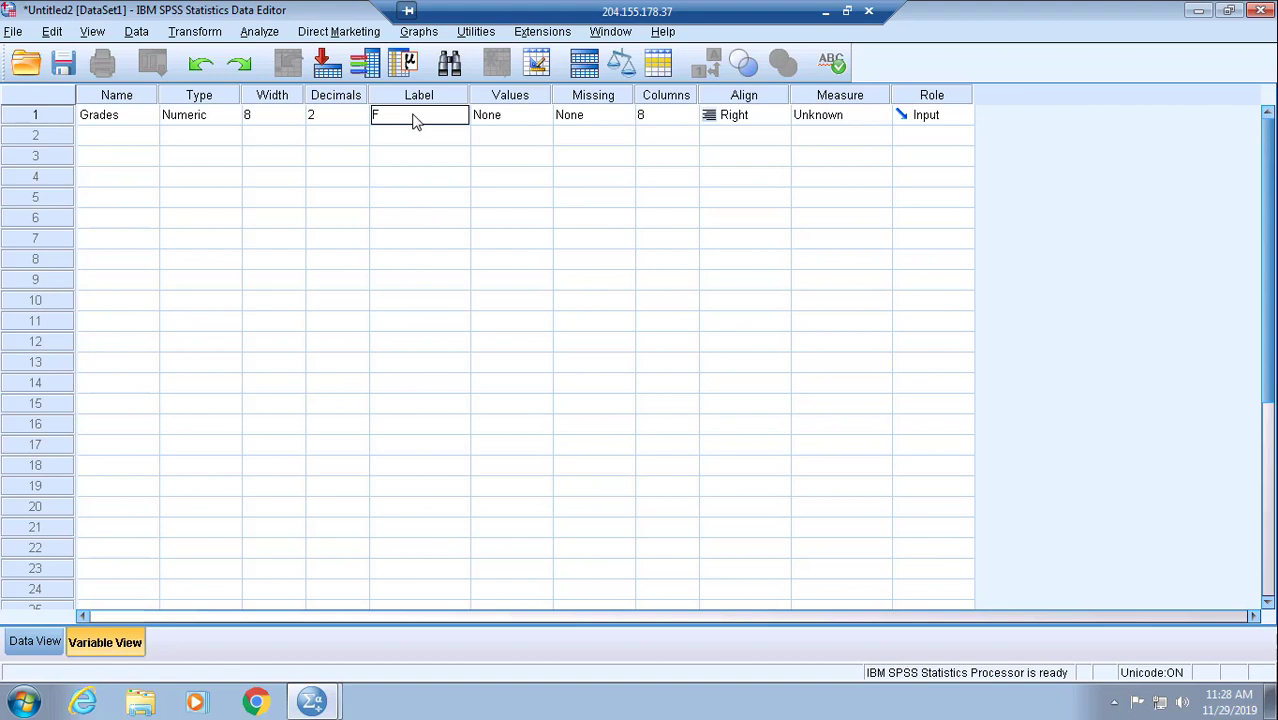
{"action": "type", "text": "ina"}
{"action": "type", "text": "ad"}
{"action": "key", "text": "BackSpace"}
{"action": "key", "text": "BackSpace"}
{"action": "key", "text": "BackSpace"}
{"action": "type", "text": "rades"}
{"action": "left_click", "coordinate": [502, 136]}
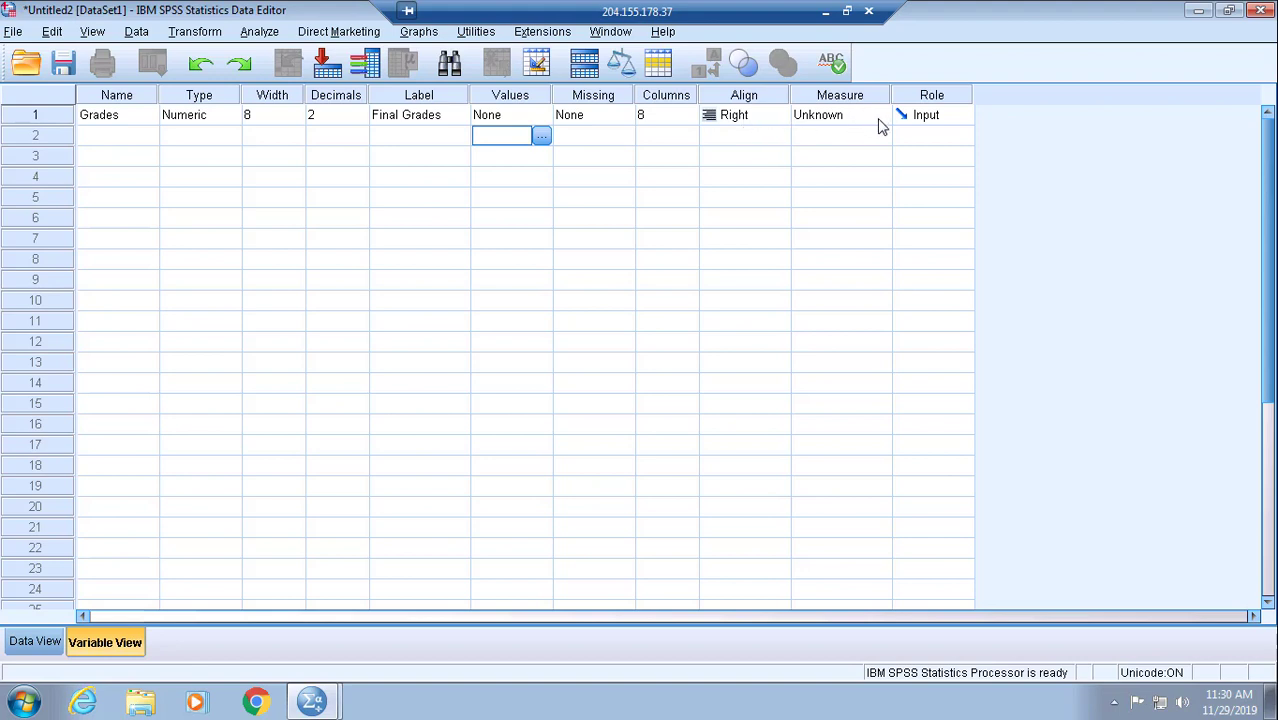
Change the Grades measurement level from Unknown to Scale
{"action": "left_click", "coordinate": [880, 122]}
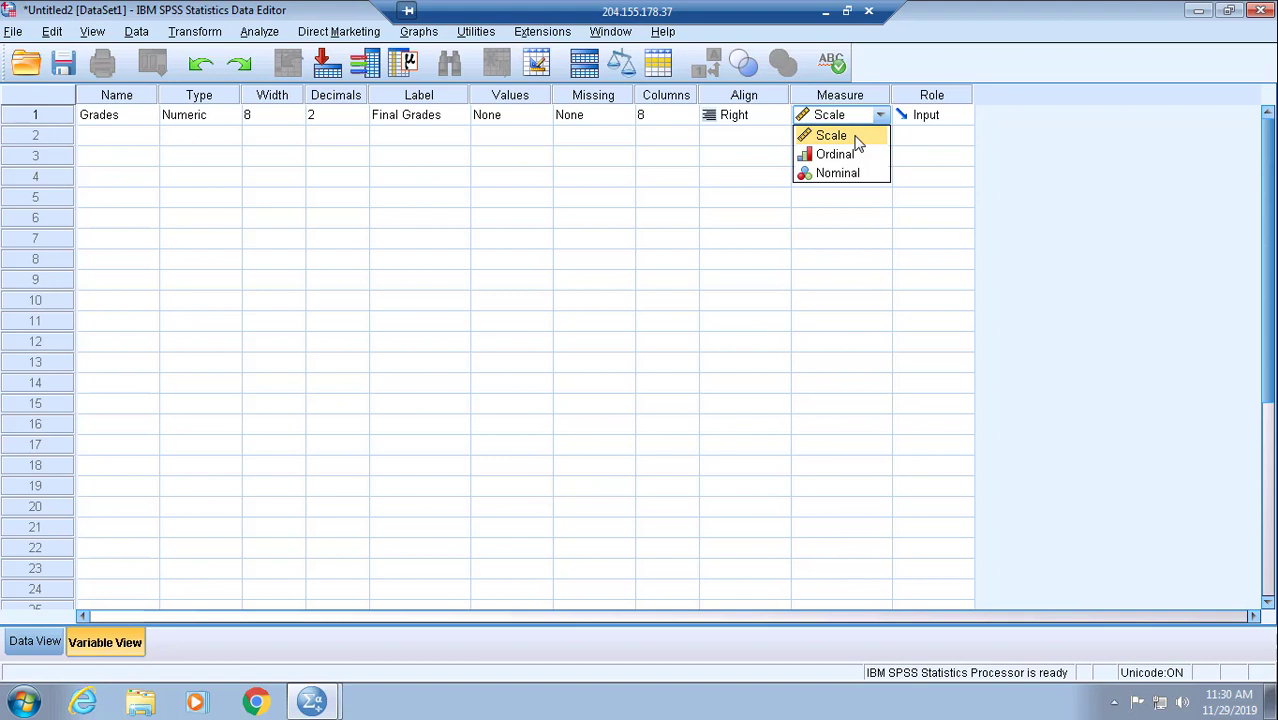
{"action": "left_click", "coordinate": [856, 140]}
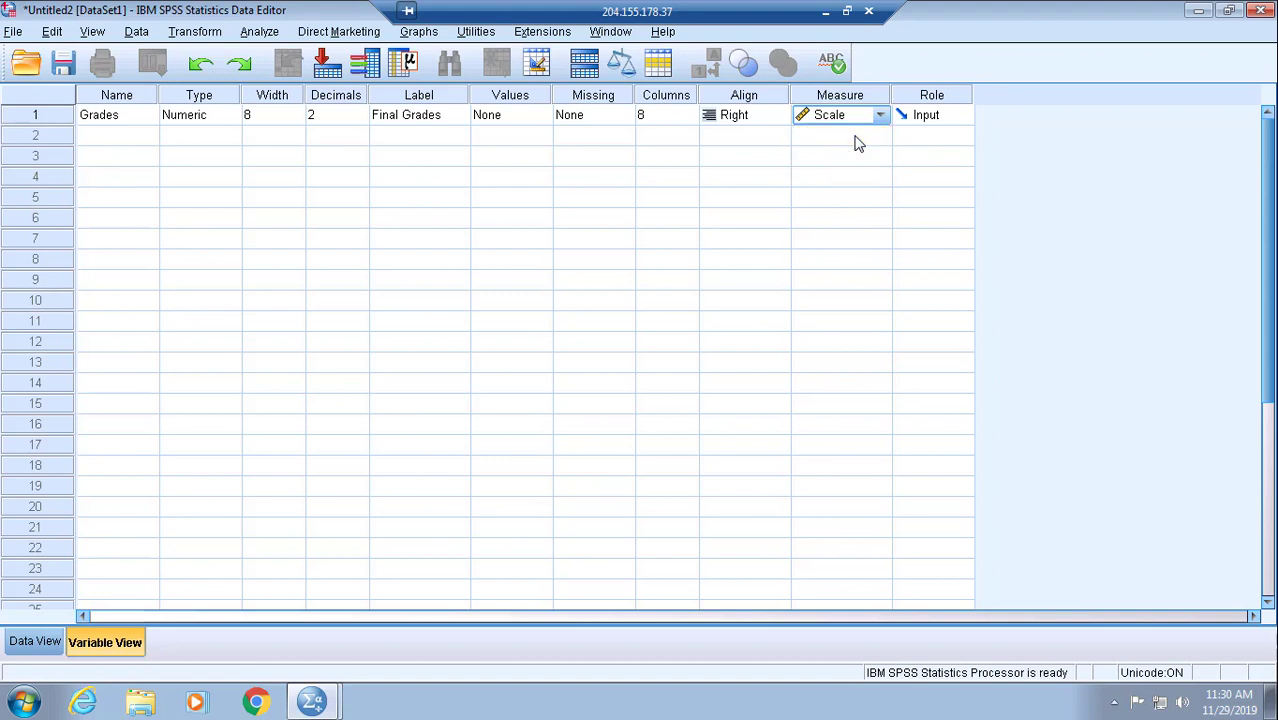
{"action": "left_click", "coordinate": [492, 330]}
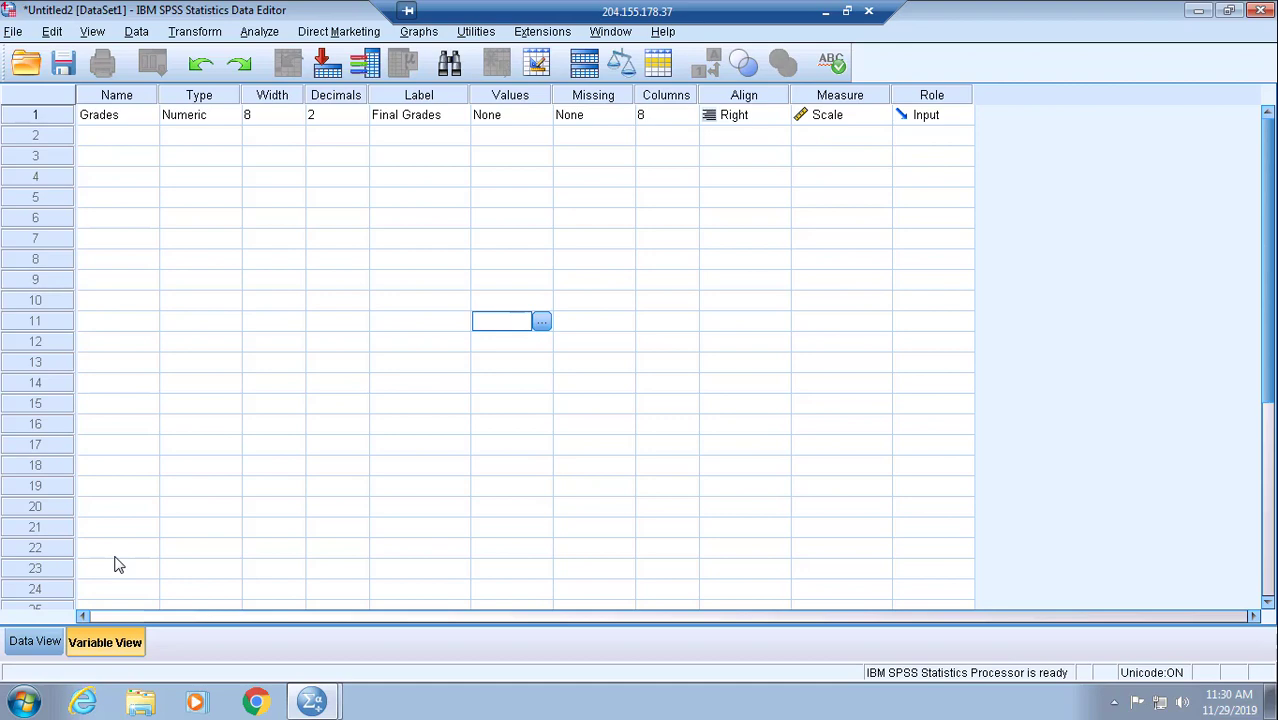
In Data View, enter grades 55, 29, 75, 60 and 99 in rows 1–5
{"action": "left_click", "coordinate": [42, 646]}
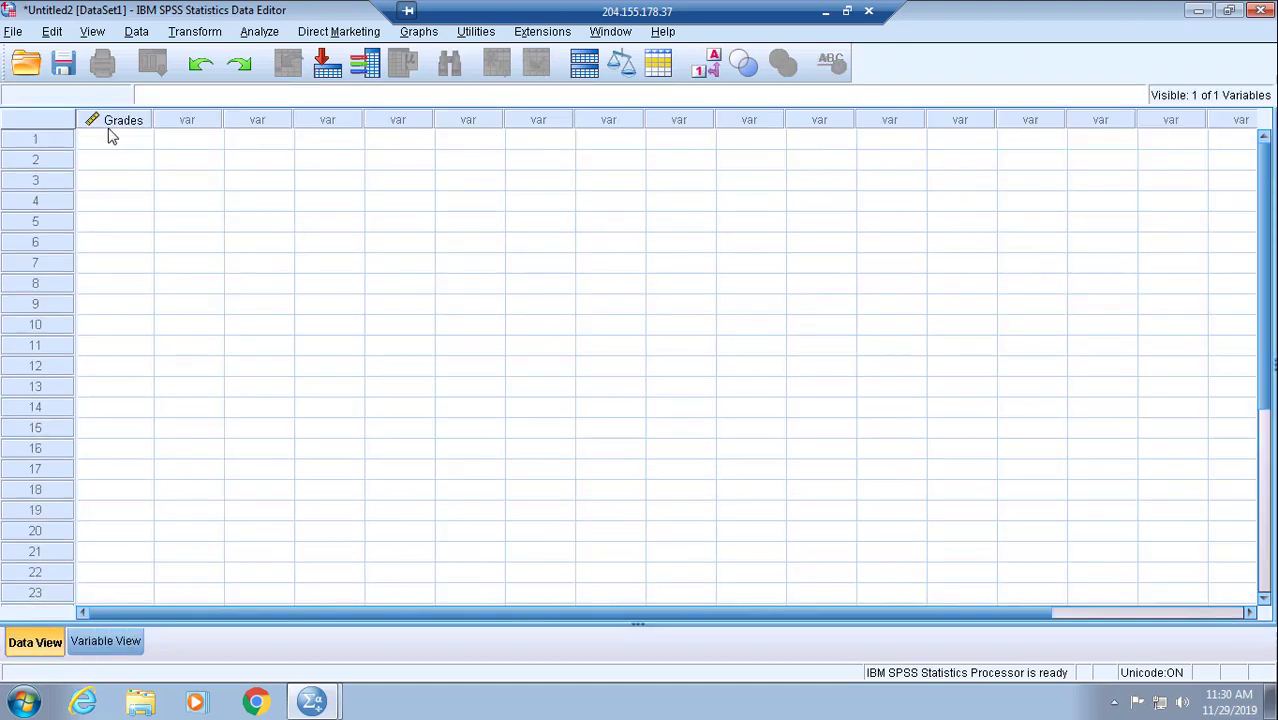
{"action": "mouse_move", "coordinate": [140, 133]}
{"action": "left_click", "coordinate": [113, 145]}
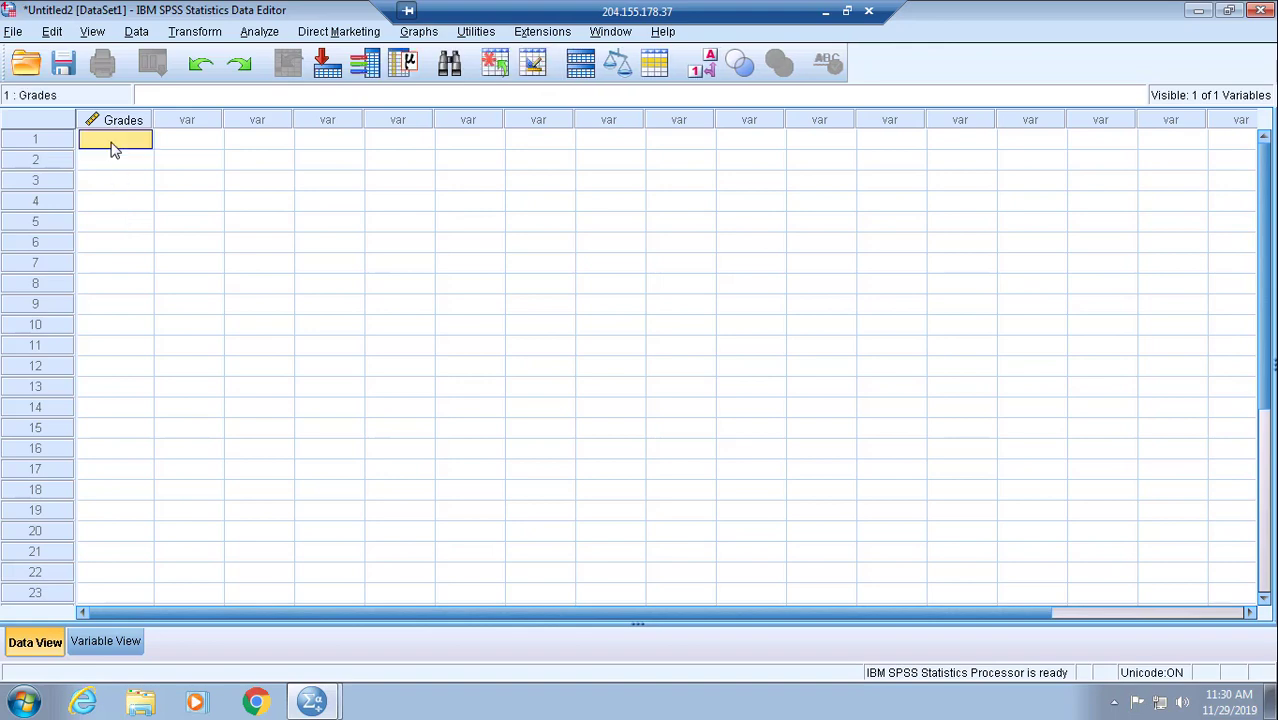
{"action": "type", "text": "55"}
{"action": "left_click", "coordinate": [118, 164]}
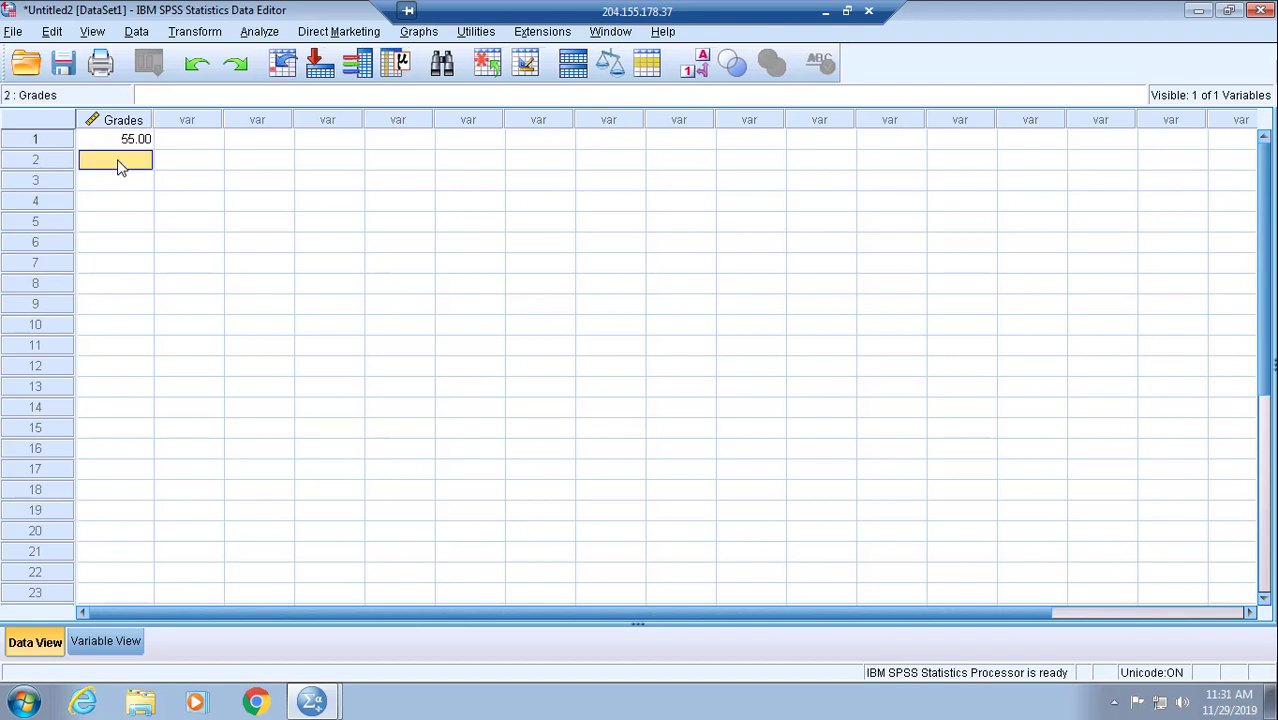
{"action": "type", "text": "29"}
{"action": "left_click", "coordinate": [122, 187]}
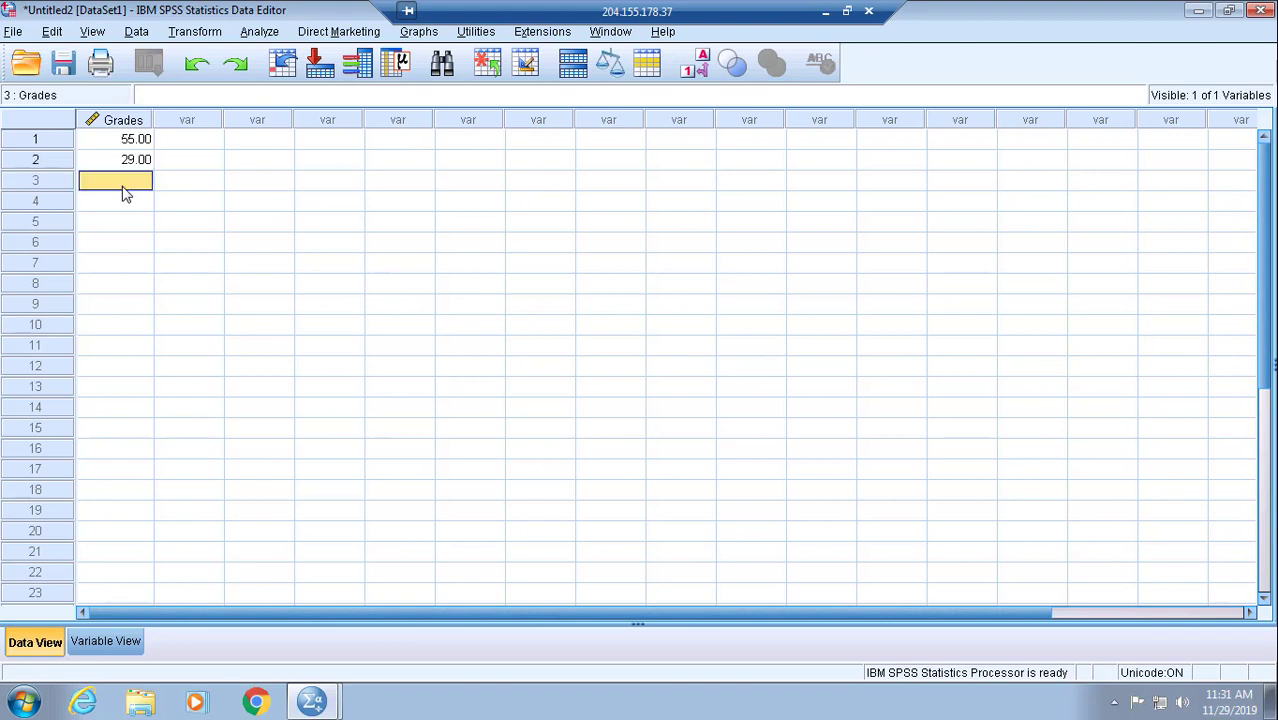
{"action": "type", "text": "75"}
{"action": "left_click", "coordinate": [125, 195]}
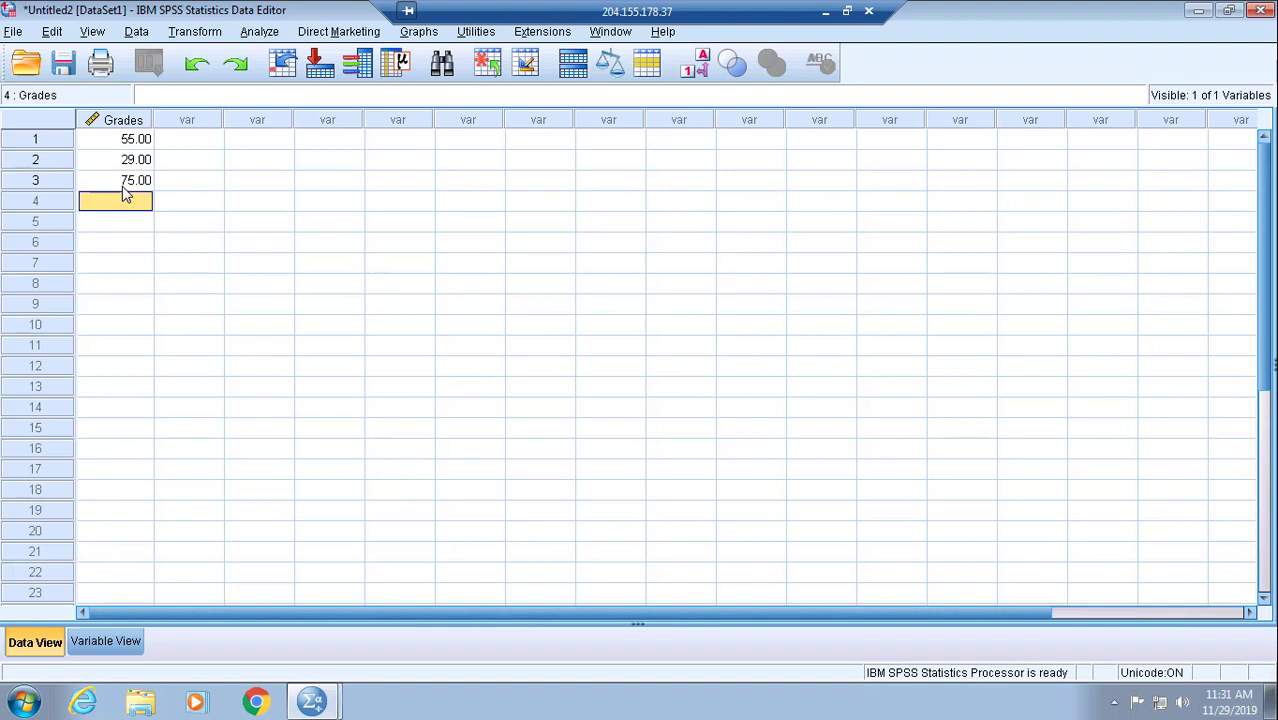
{"action": "type", "text": "60"}
{"action": "key", "text": "Return"}
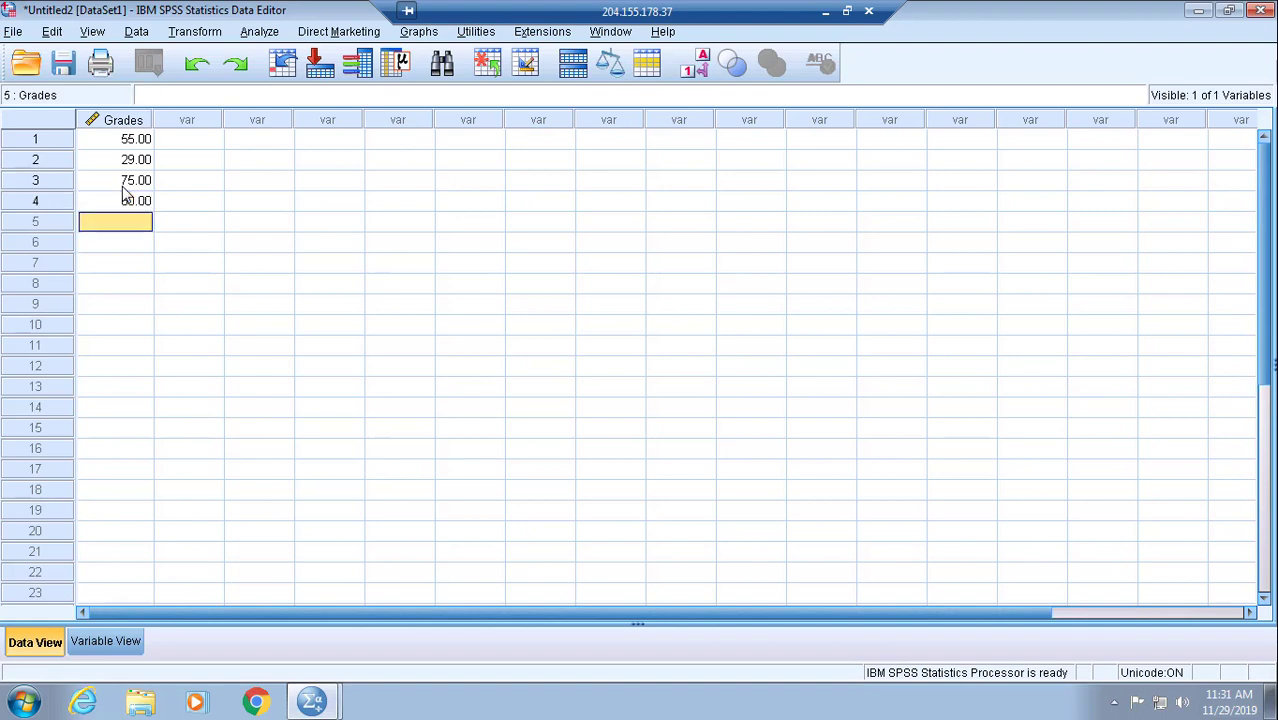
{"action": "type", "text": "99"}
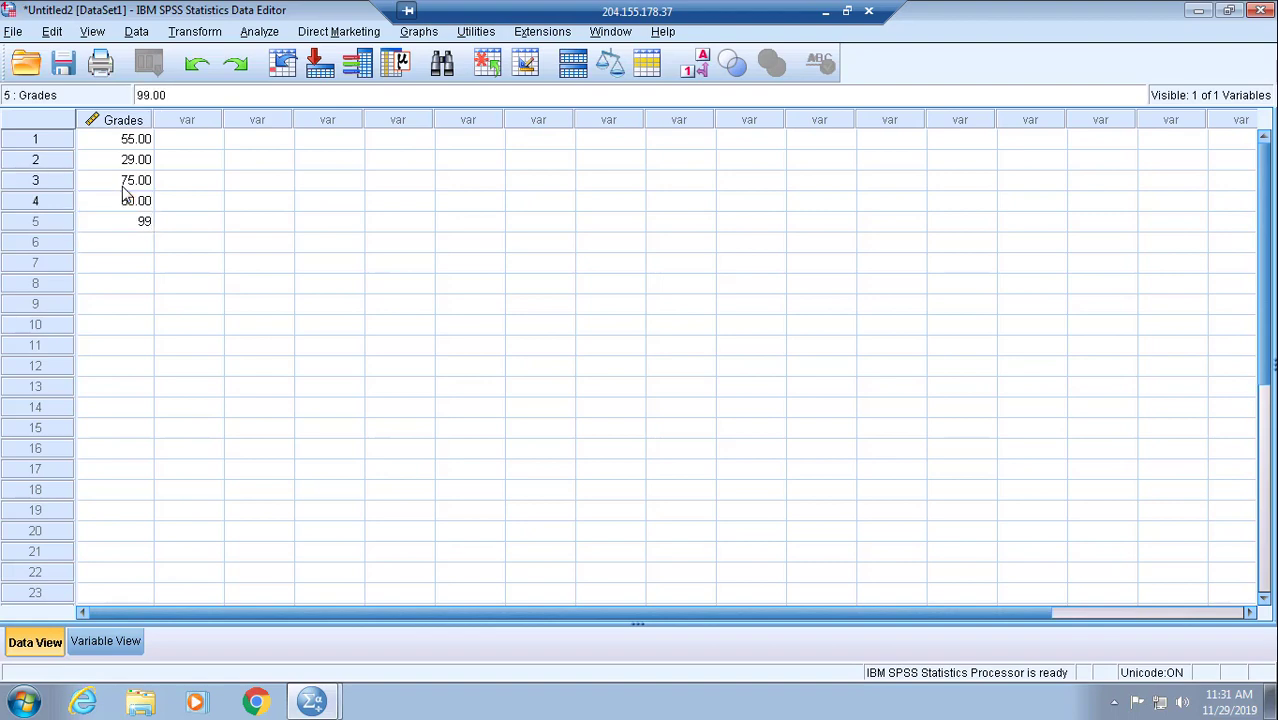
{"action": "key", "text": "Return"}
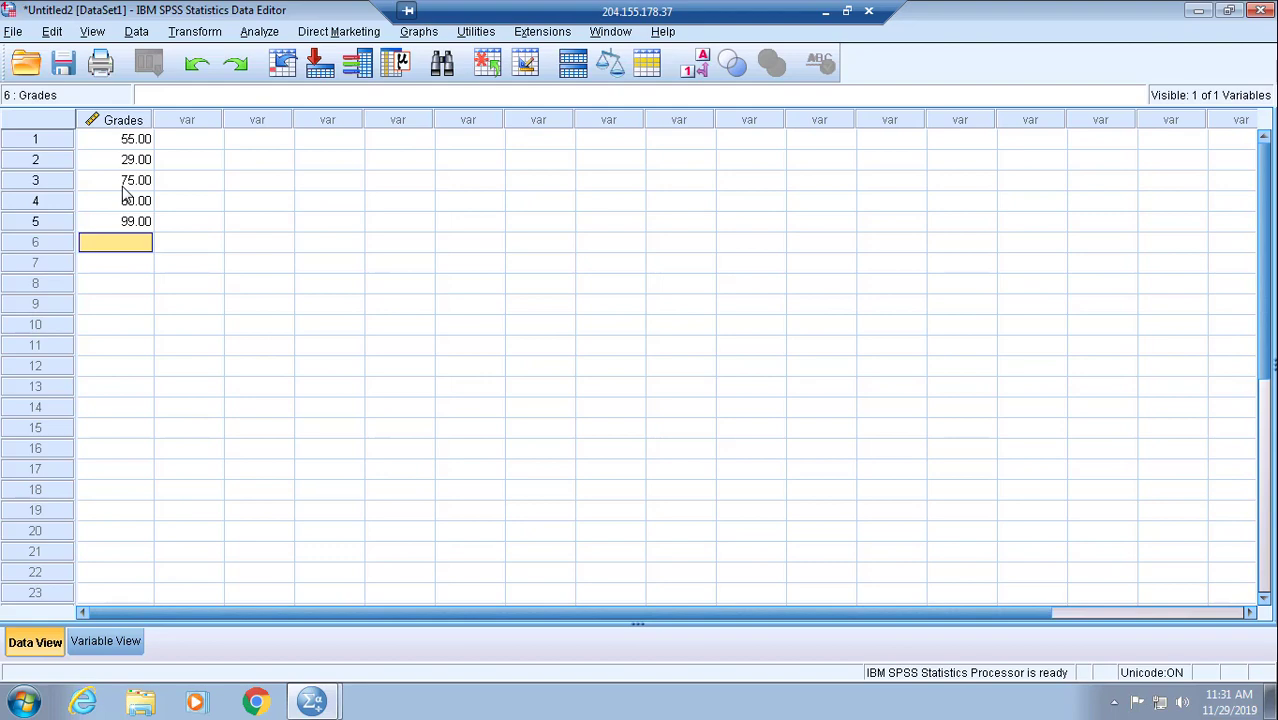
Enter grades 65, 77 and 82 in rows 6–8, then move to an empty cell
{"action": "type", "text": "65"}
{"action": "key", "text": "Return"}
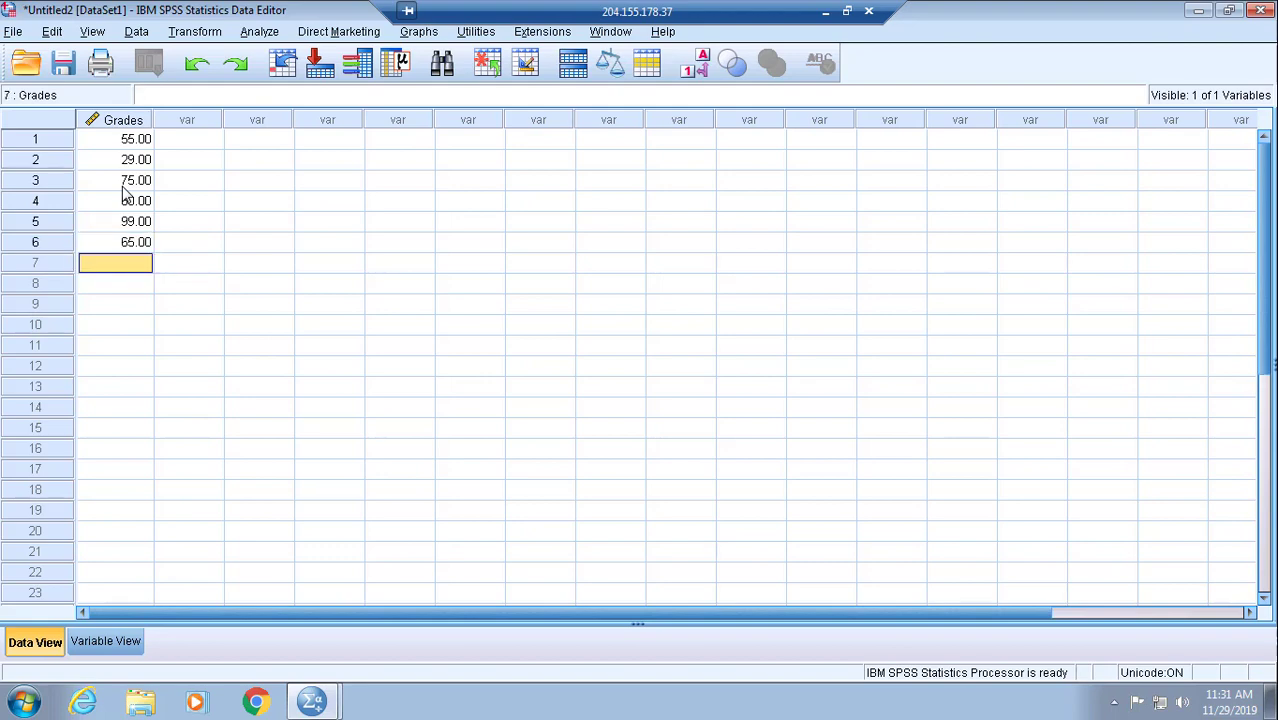
{"action": "type", "text": "77"}
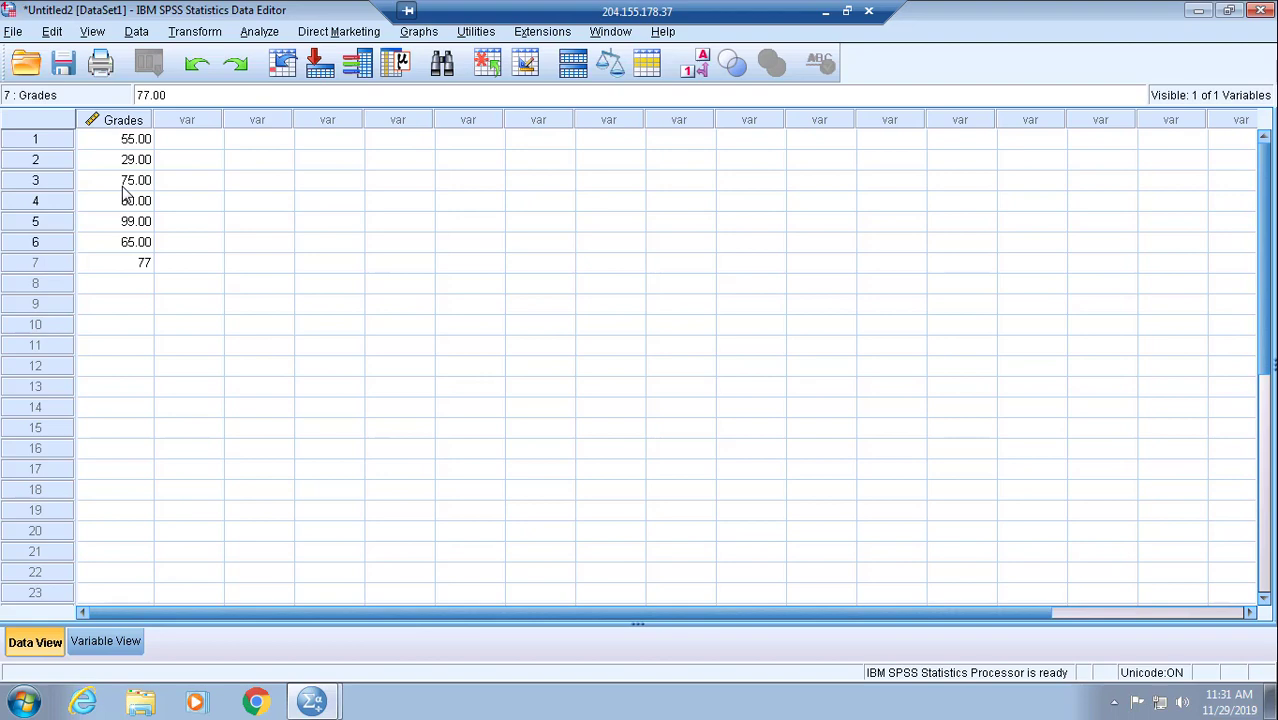
{"action": "key", "text": "Return"}
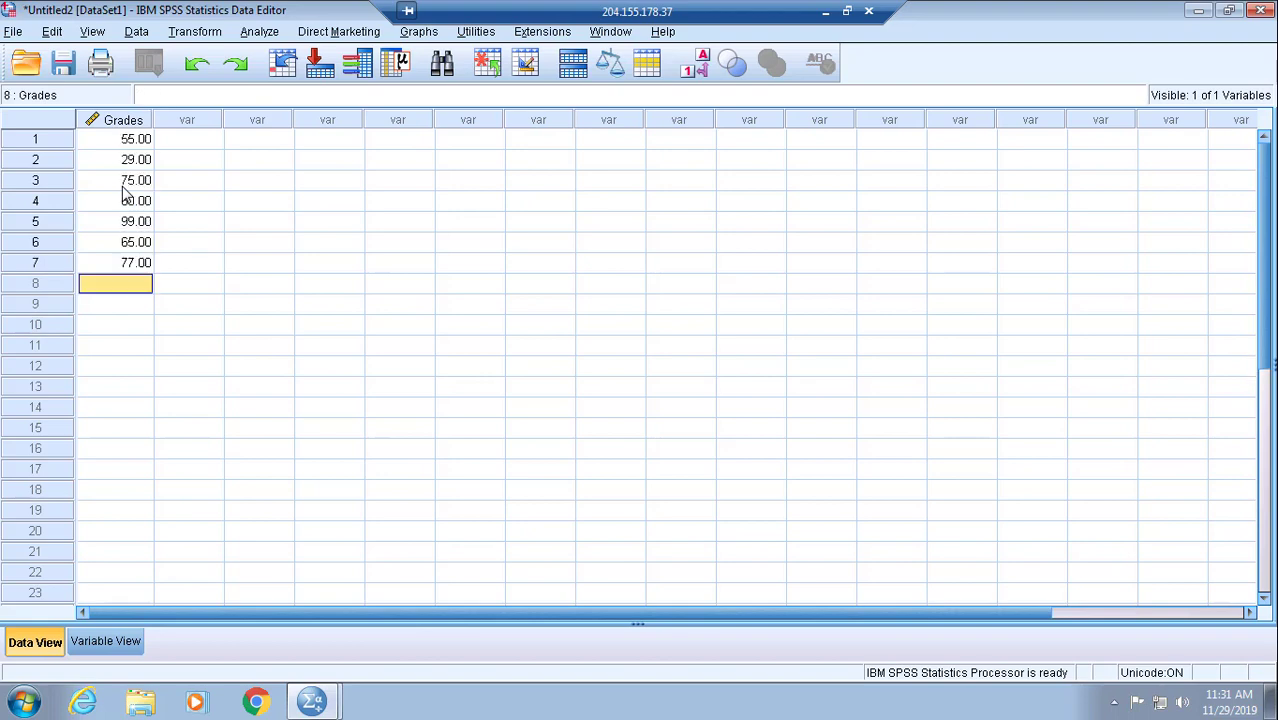
{"action": "type", "text": "82"}
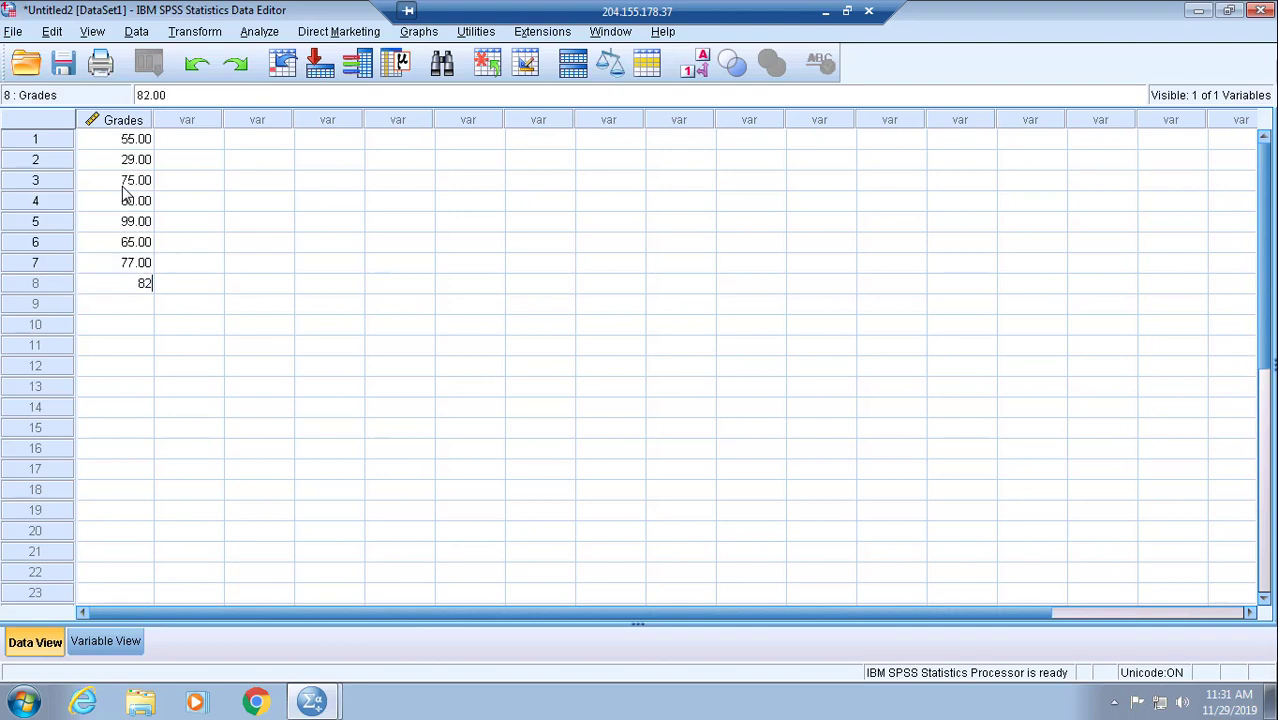
{"action": "key", "text": "Return"}
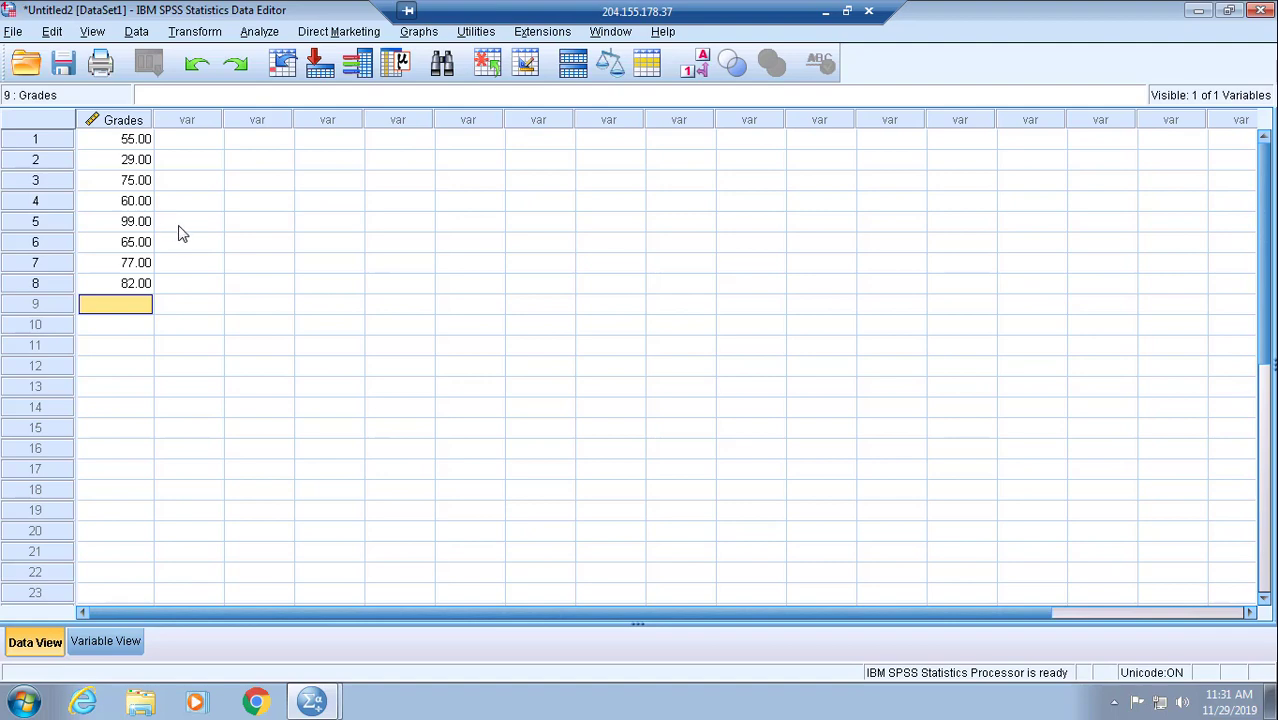
{"action": "left_click", "coordinate": [181, 224]}
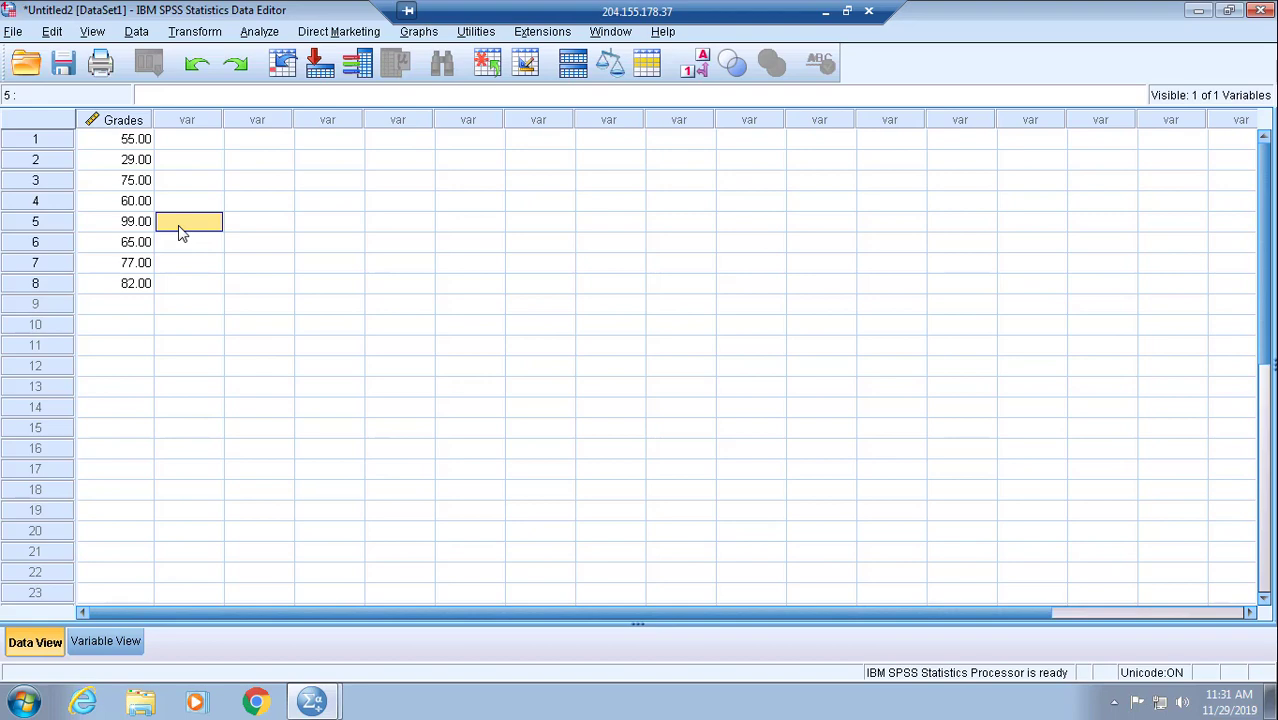
{"action": "left_click", "coordinate": [126, 328]}
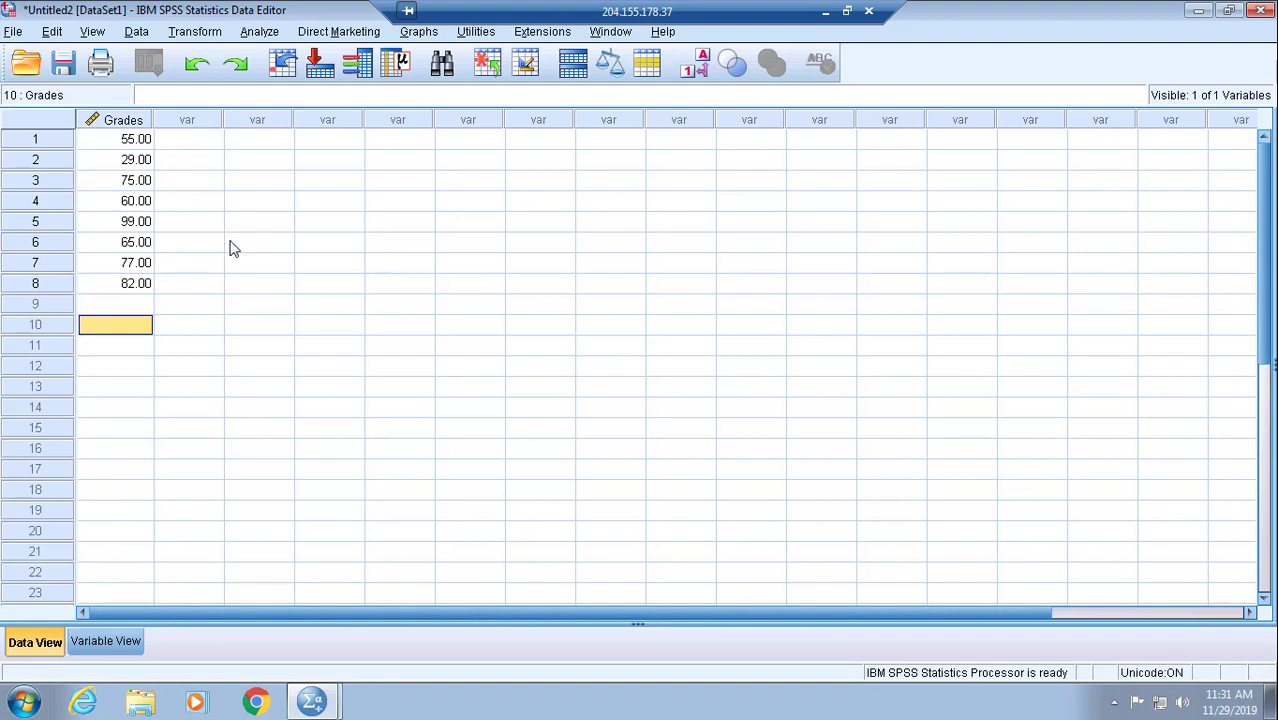
Open the One-Sample T Test dialog via Analyze > Compare Means
{"action": "left_click", "coordinate": [258, 33]}
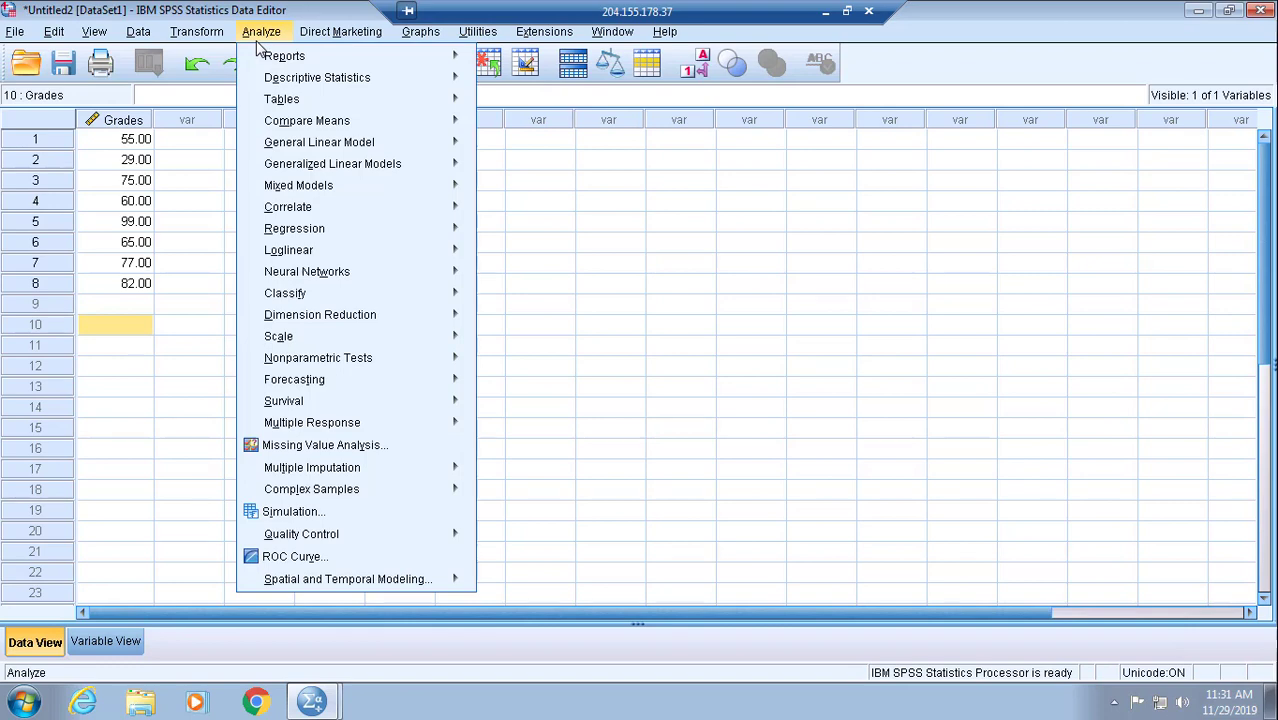
{"action": "mouse_move", "coordinate": [358, 130]}
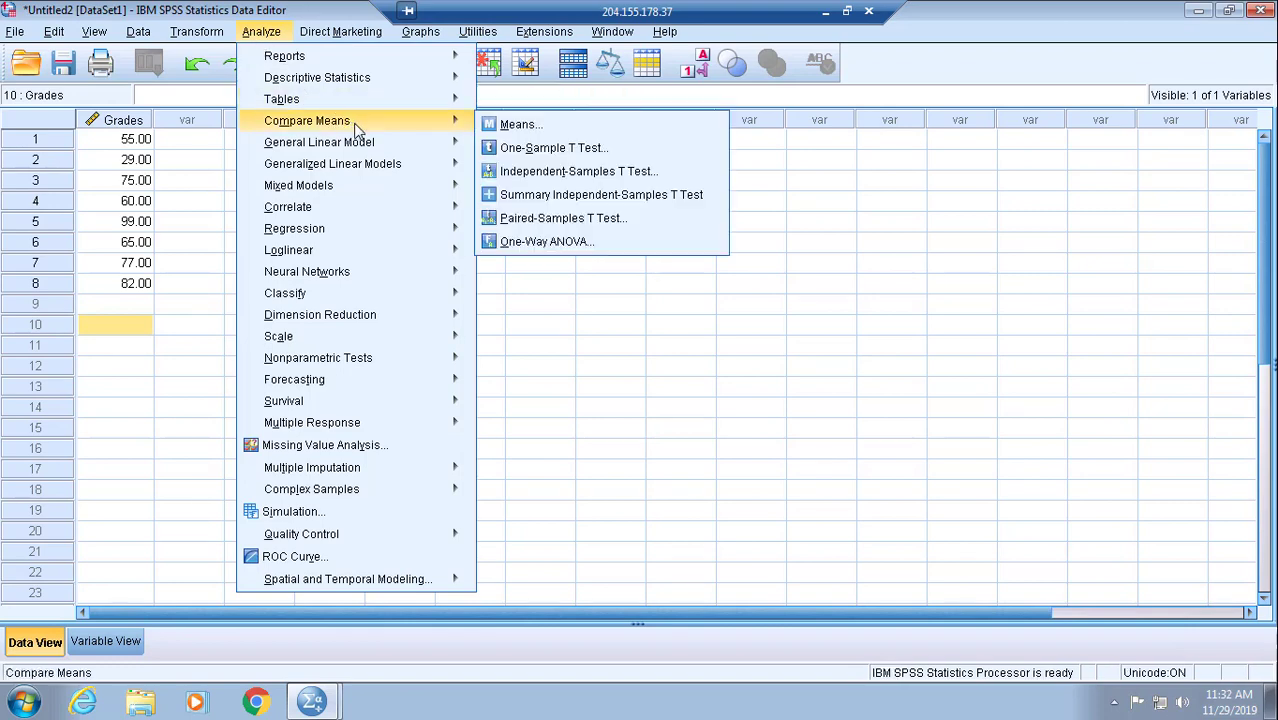
{"action": "left_click", "coordinate": [522, 152]}
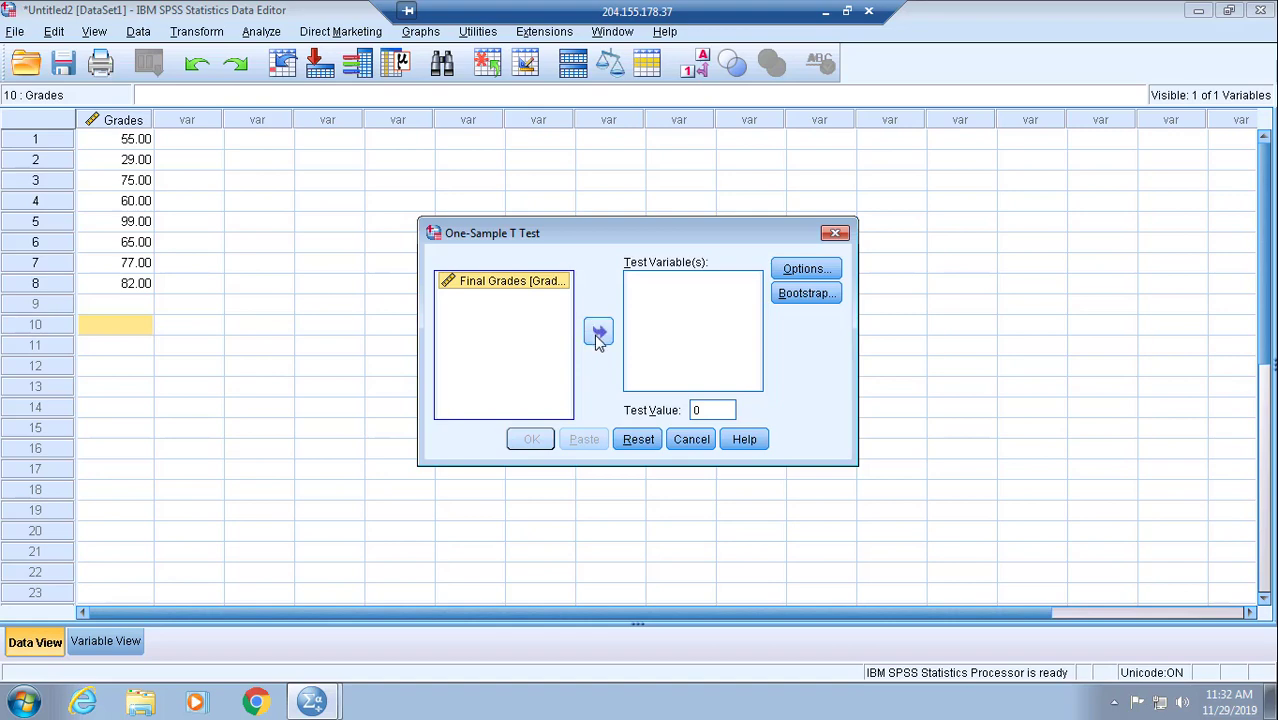
Make Final Grades the test variable and set the test value to 75
{"action": "left_click", "coordinate": [598, 334]}
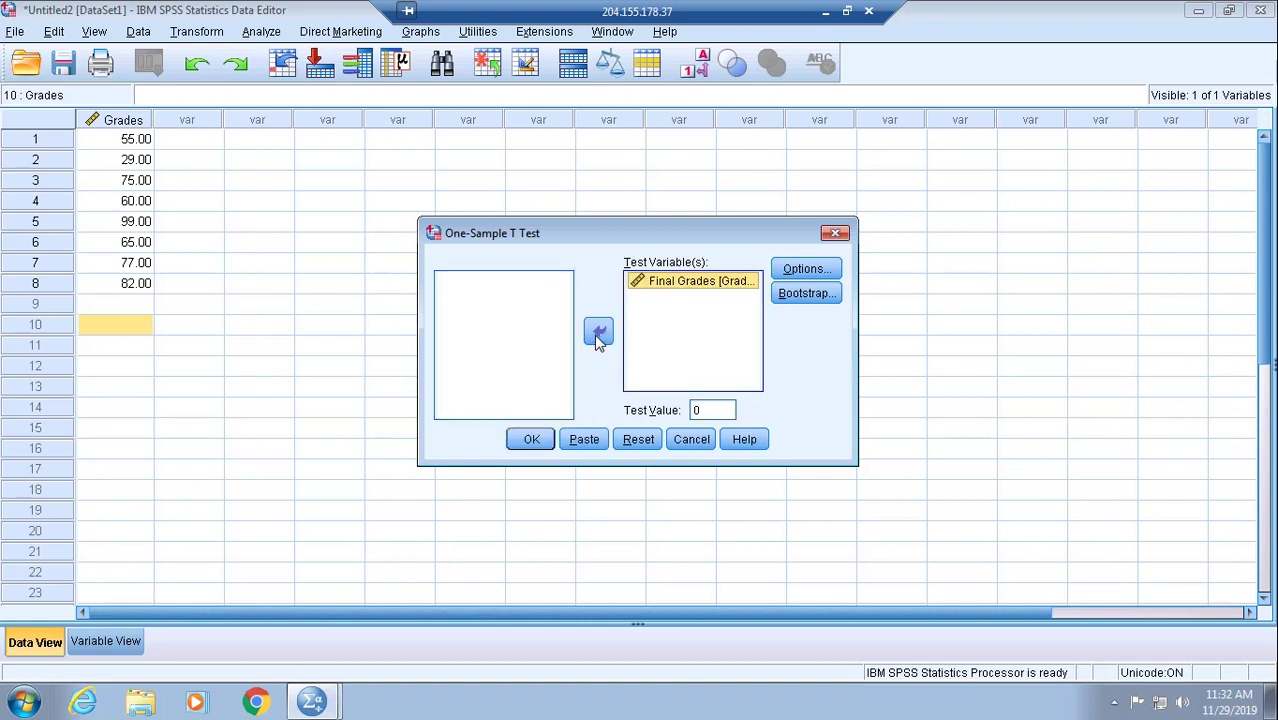
{"action": "double_click", "coordinate": [704, 409]}
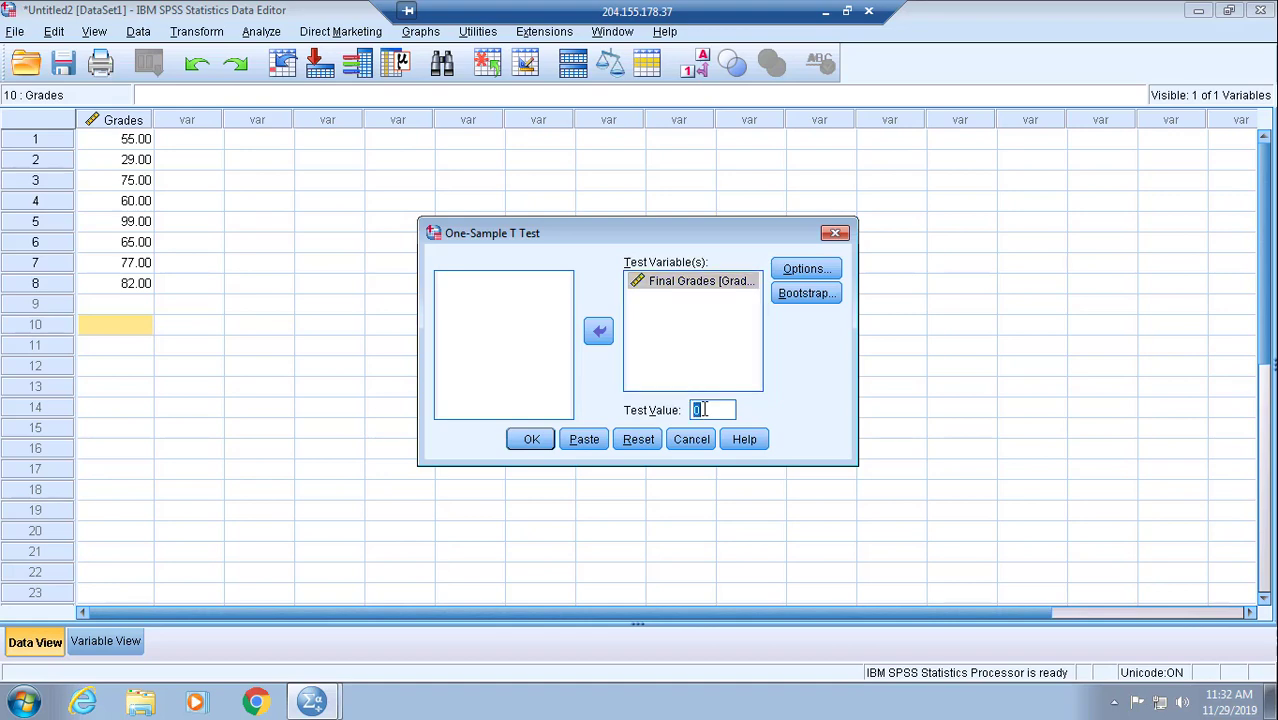
{"action": "type", "text": "75"}
{"action": "left_click", "coordinate": [668, 354]}
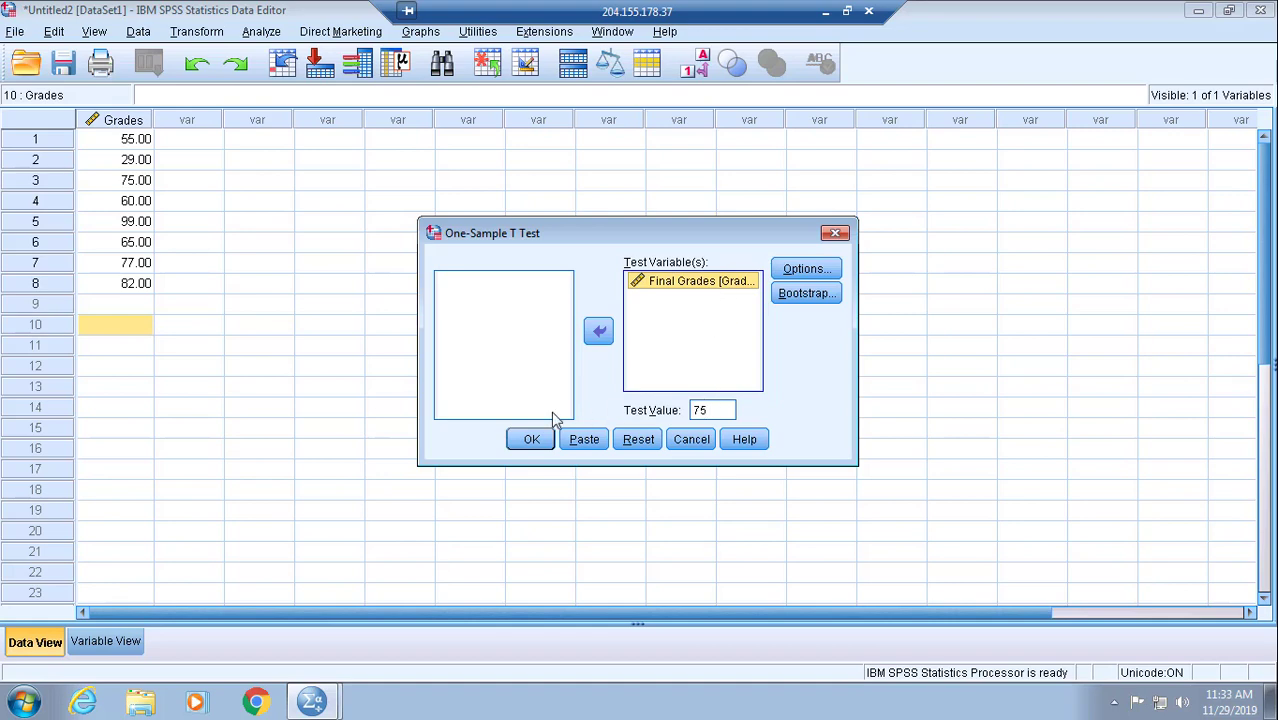
Run the t-test, giving t = -.982, df 7, Sig. (2-tailed) .359 and mean 67.75
{"action": "left_click", "coordinate": [530, 443]}
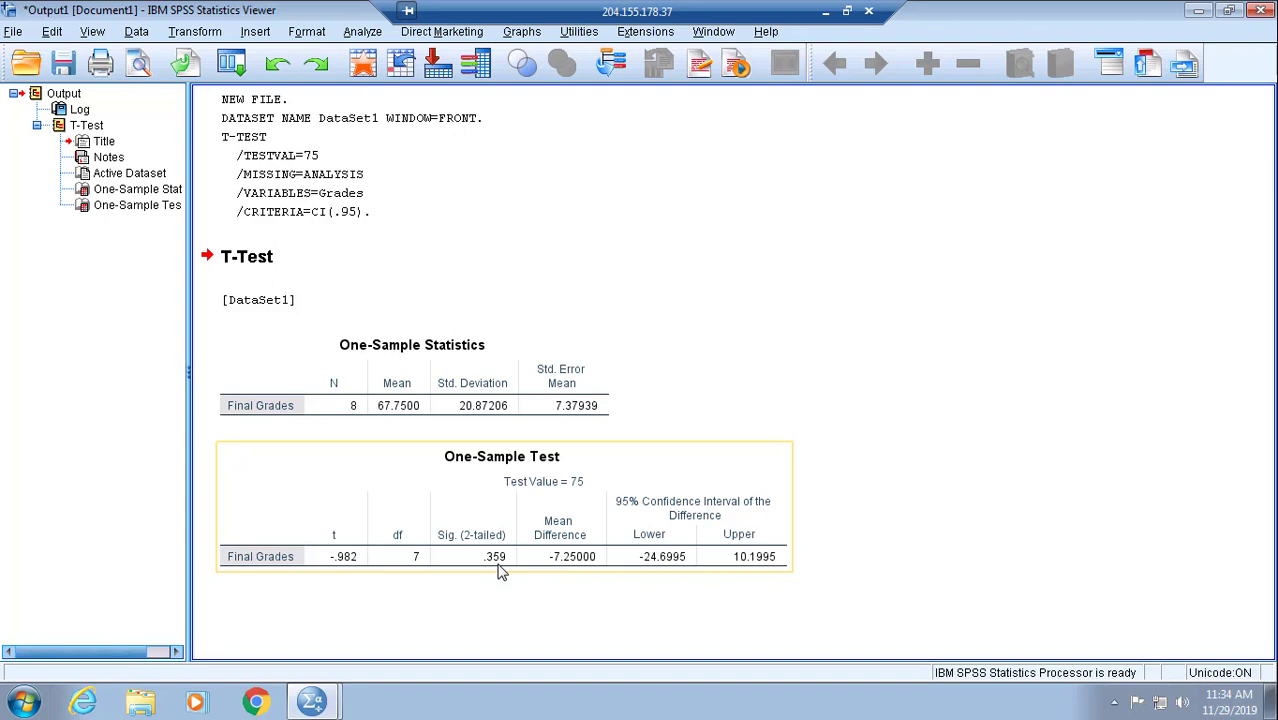
{"action": "left_click", "coordinate": [553, 412]}
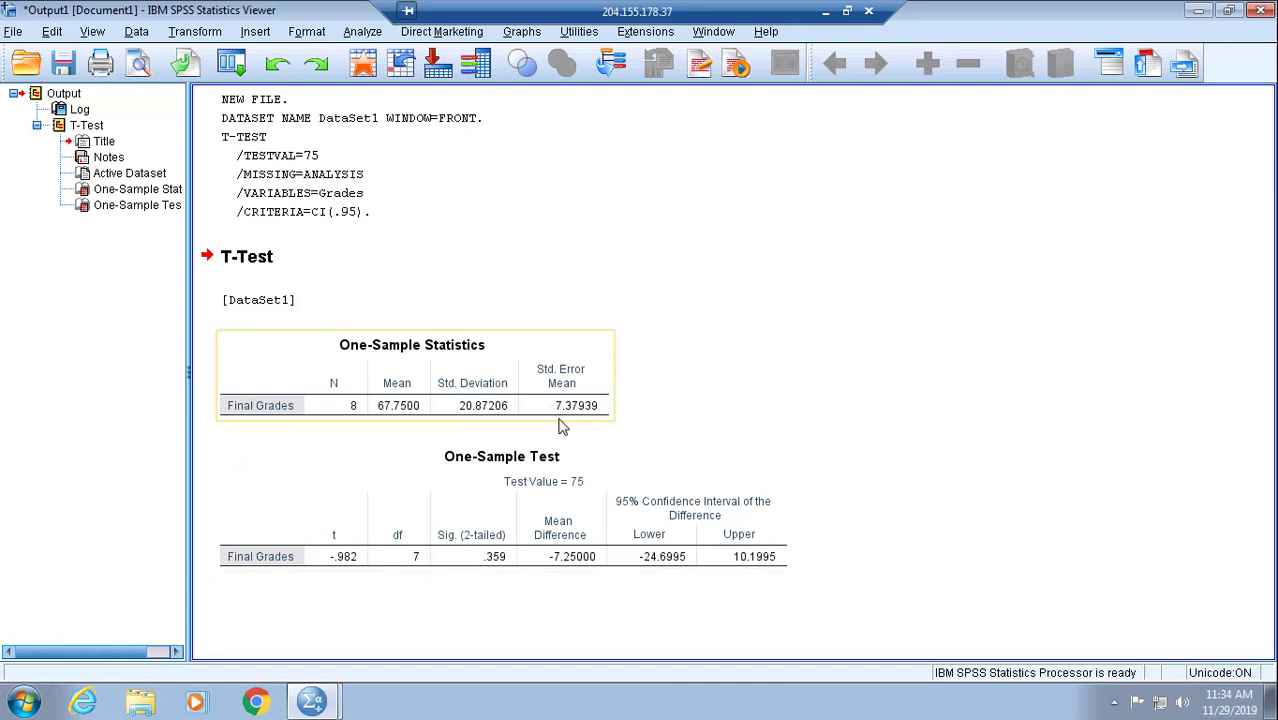
{"action": "left_click", "coordinate": [545, 432]}
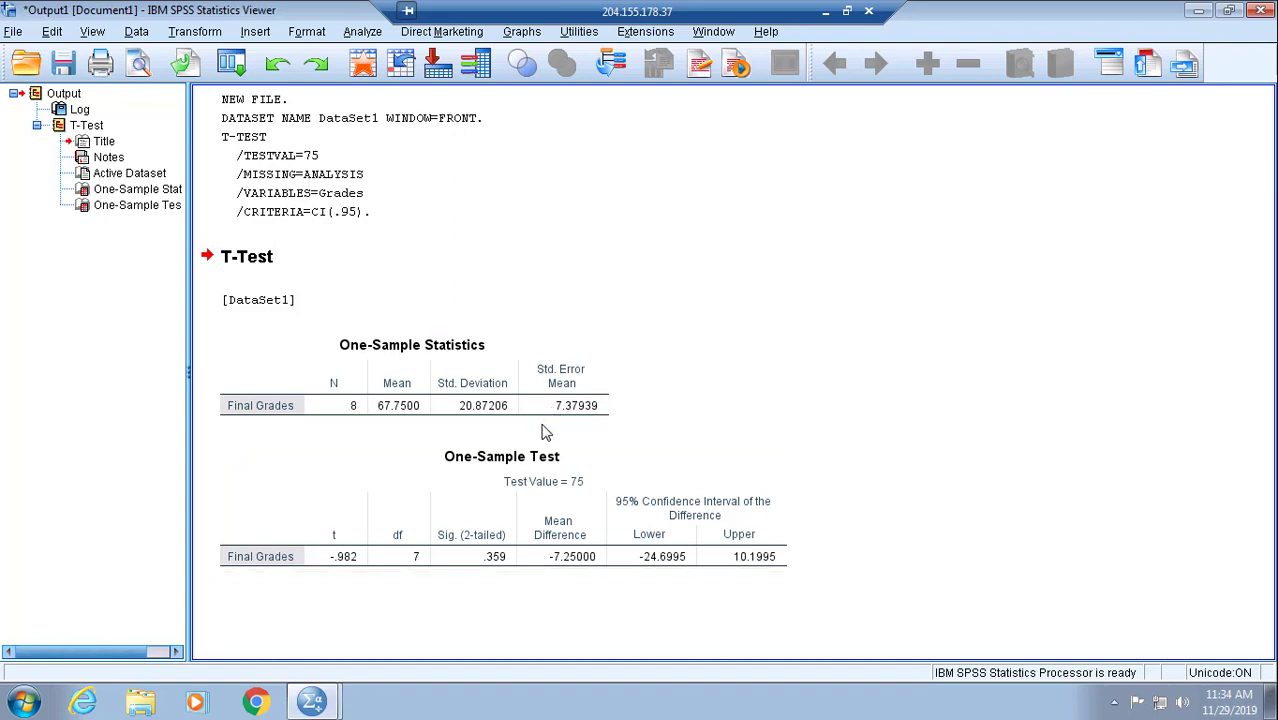
{"action": "left_click", "coordinate": [540, 520]}
{"action": "left_click", "coordinate": [556, 583]}
{"action": "left_click", "coordinate": [585, 563]}
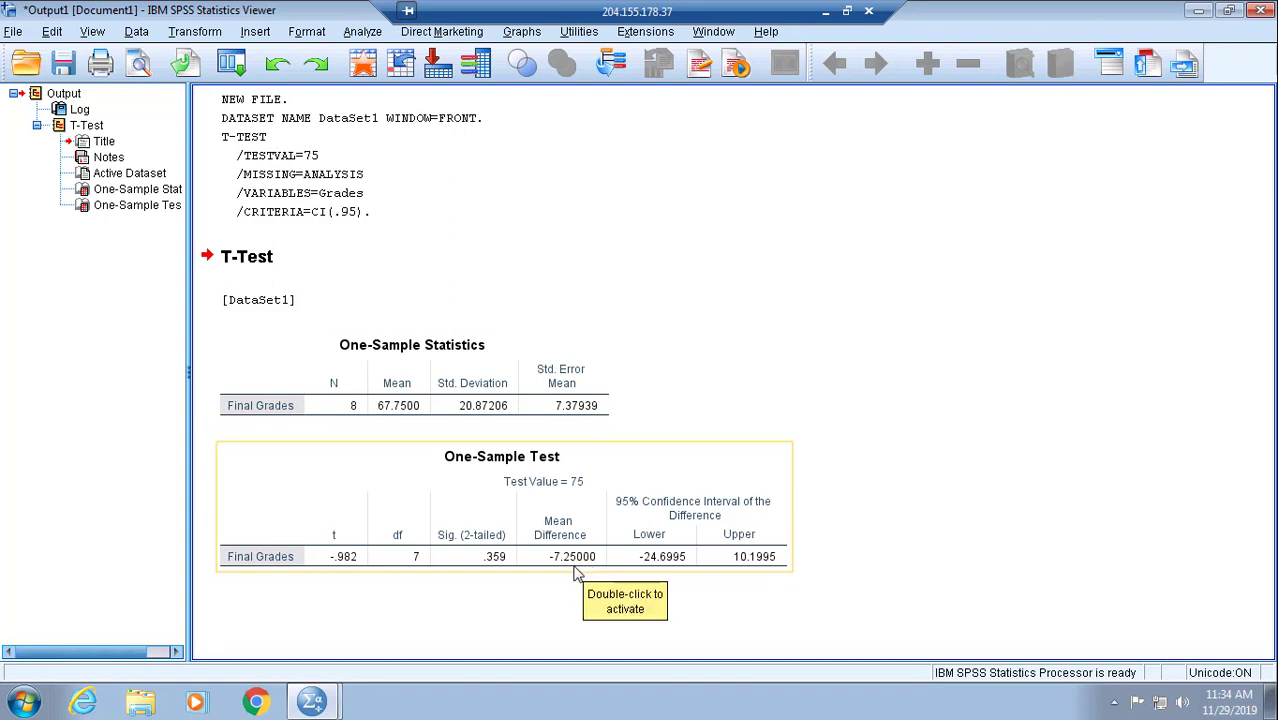
{"action": "left_click", "coordinate": [412, 439]}
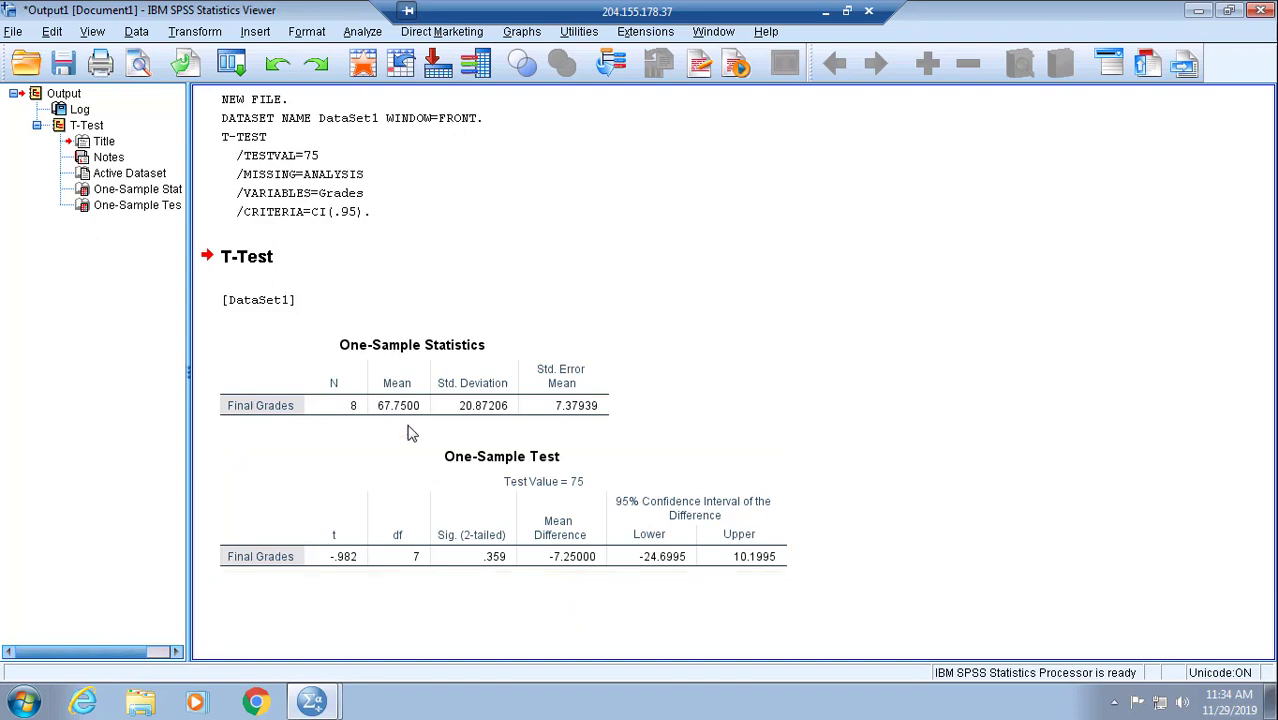
{"action": "left_click", "coordinate": [494, 492]}
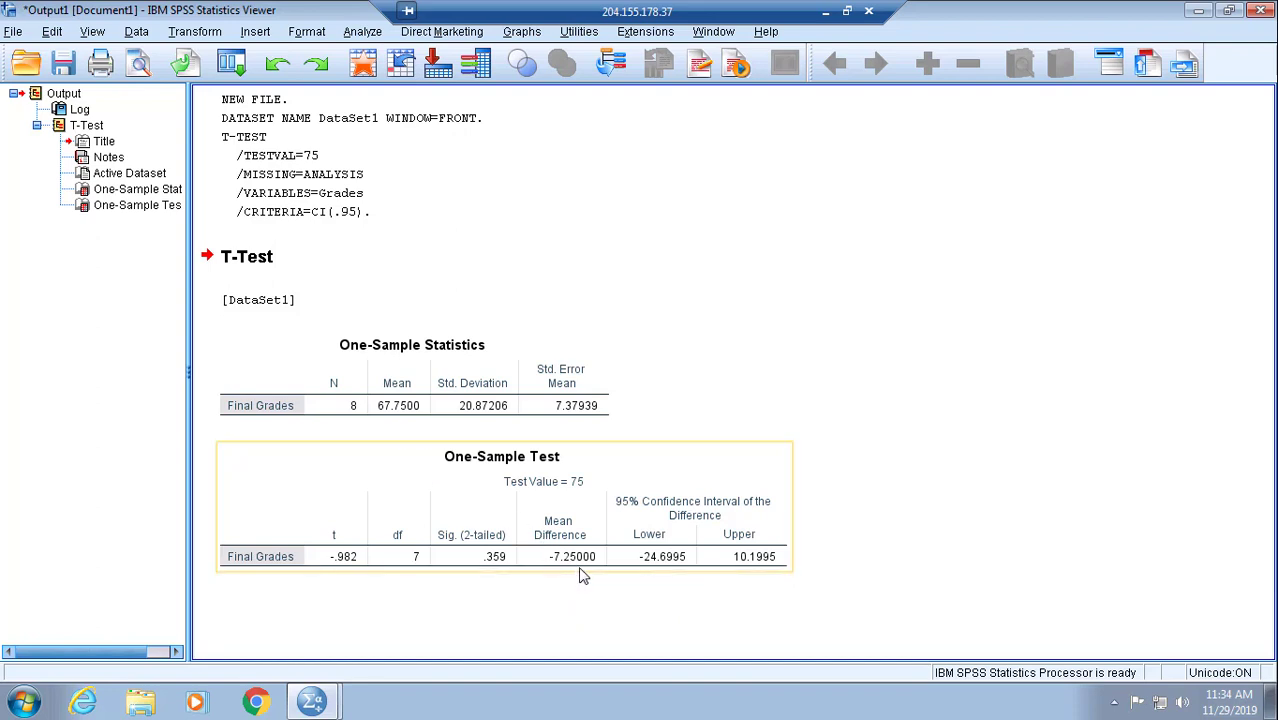
{"action": "left_click", "coordinate": [660, 590]}
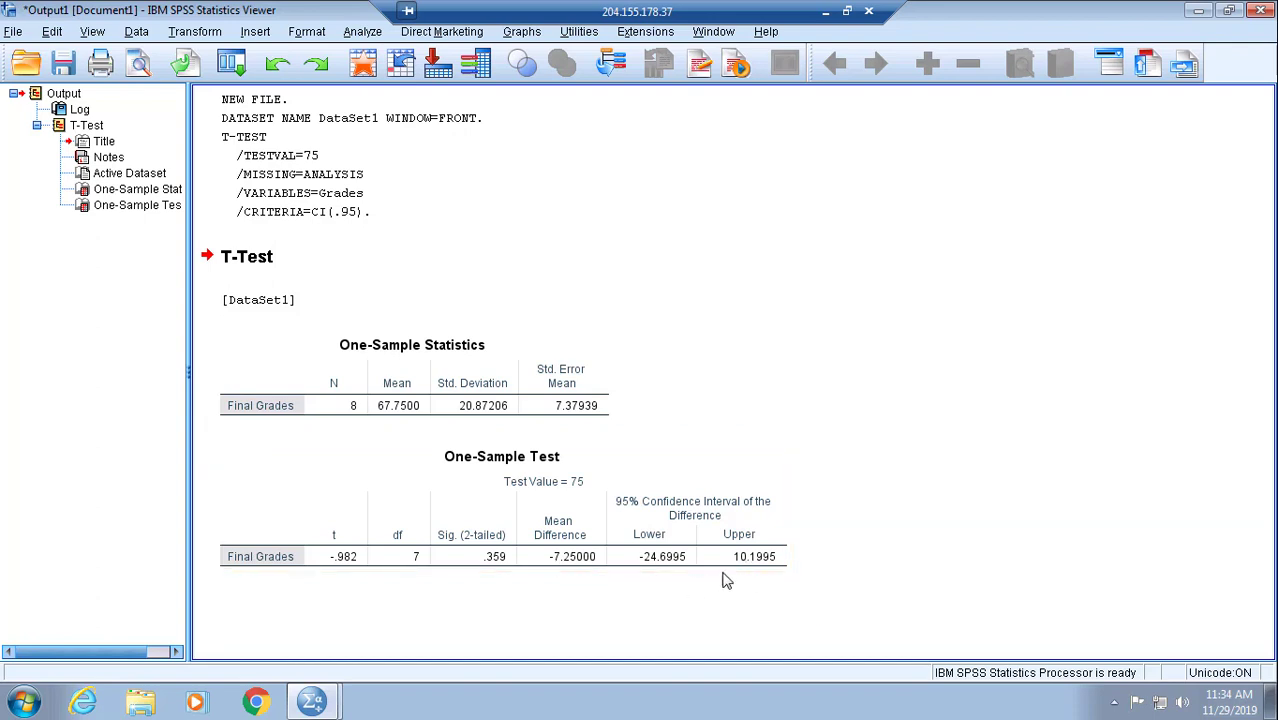